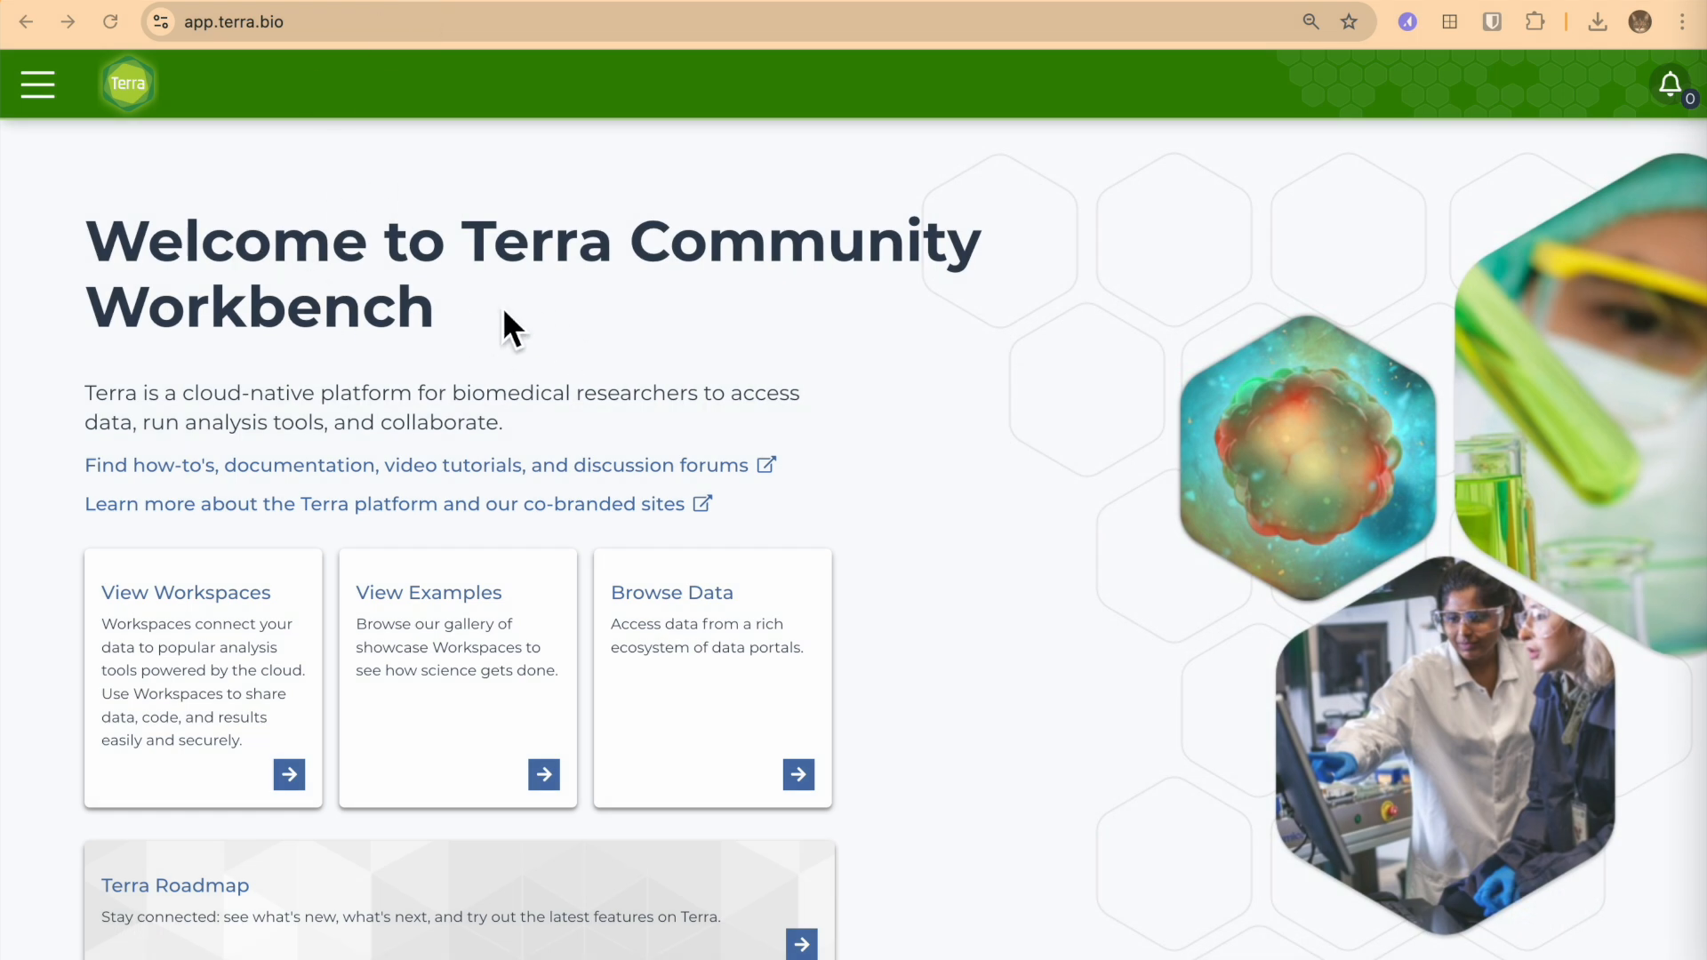
Open the library's featured workspaces and look through the filter categories and listed workspaces.
left_click(34, 89)
left_click(105, 318)
left_click(105, 407)
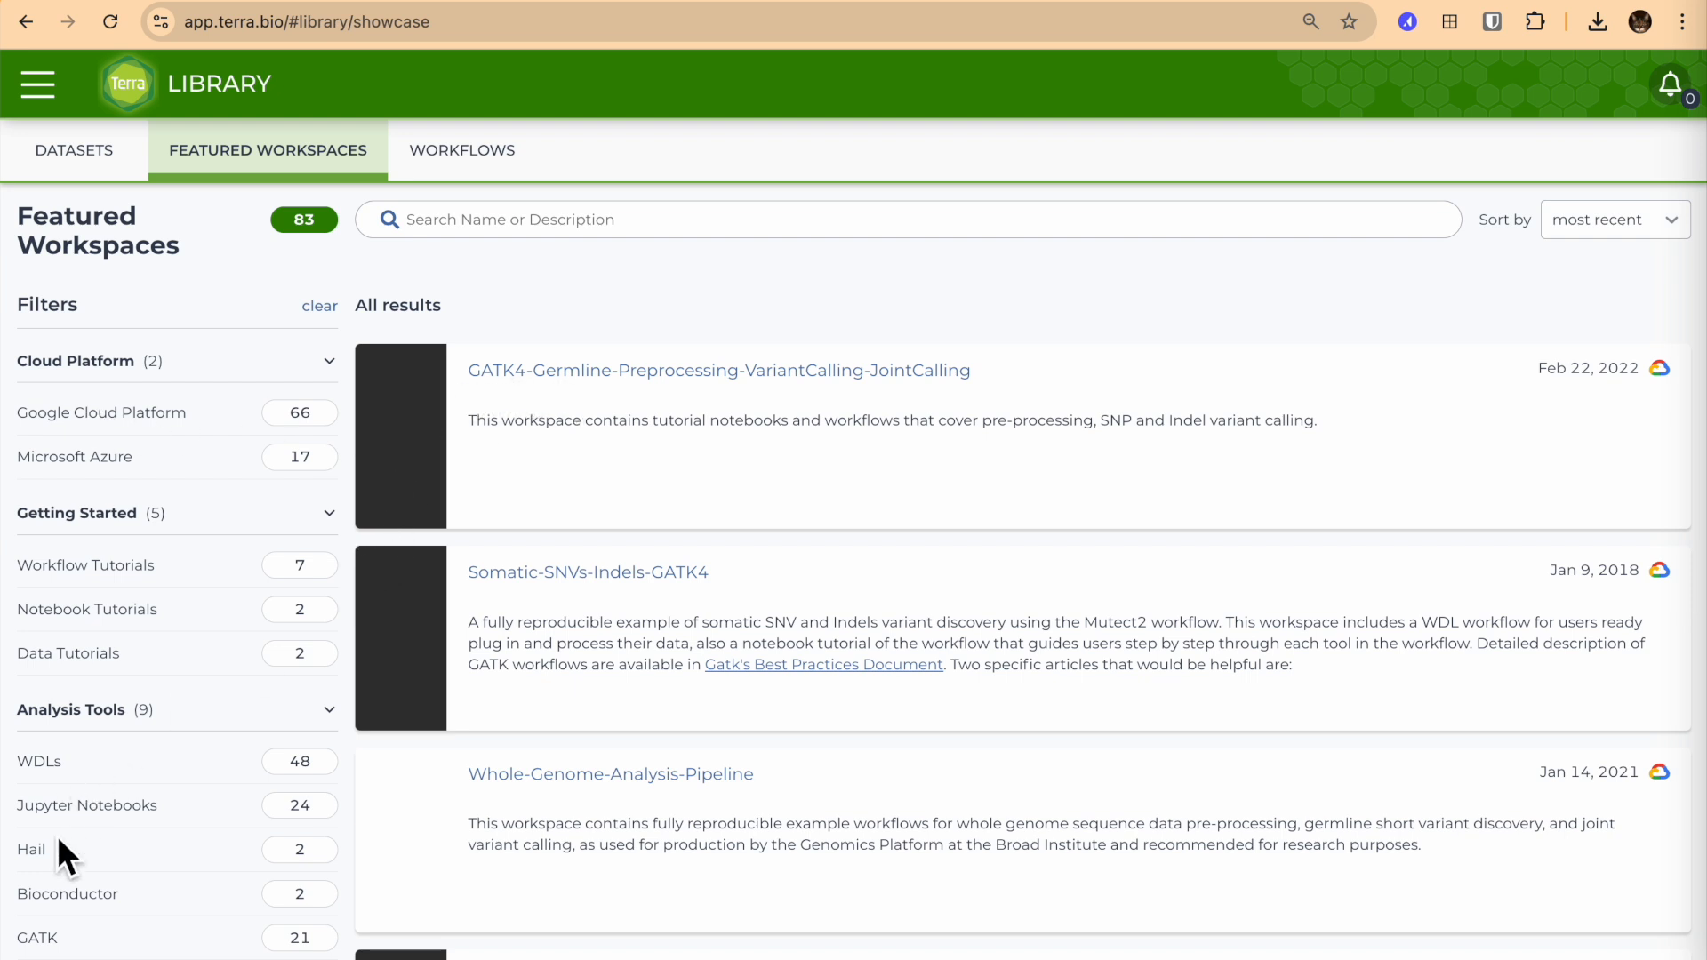
scroll(121, 723, "down", 8)
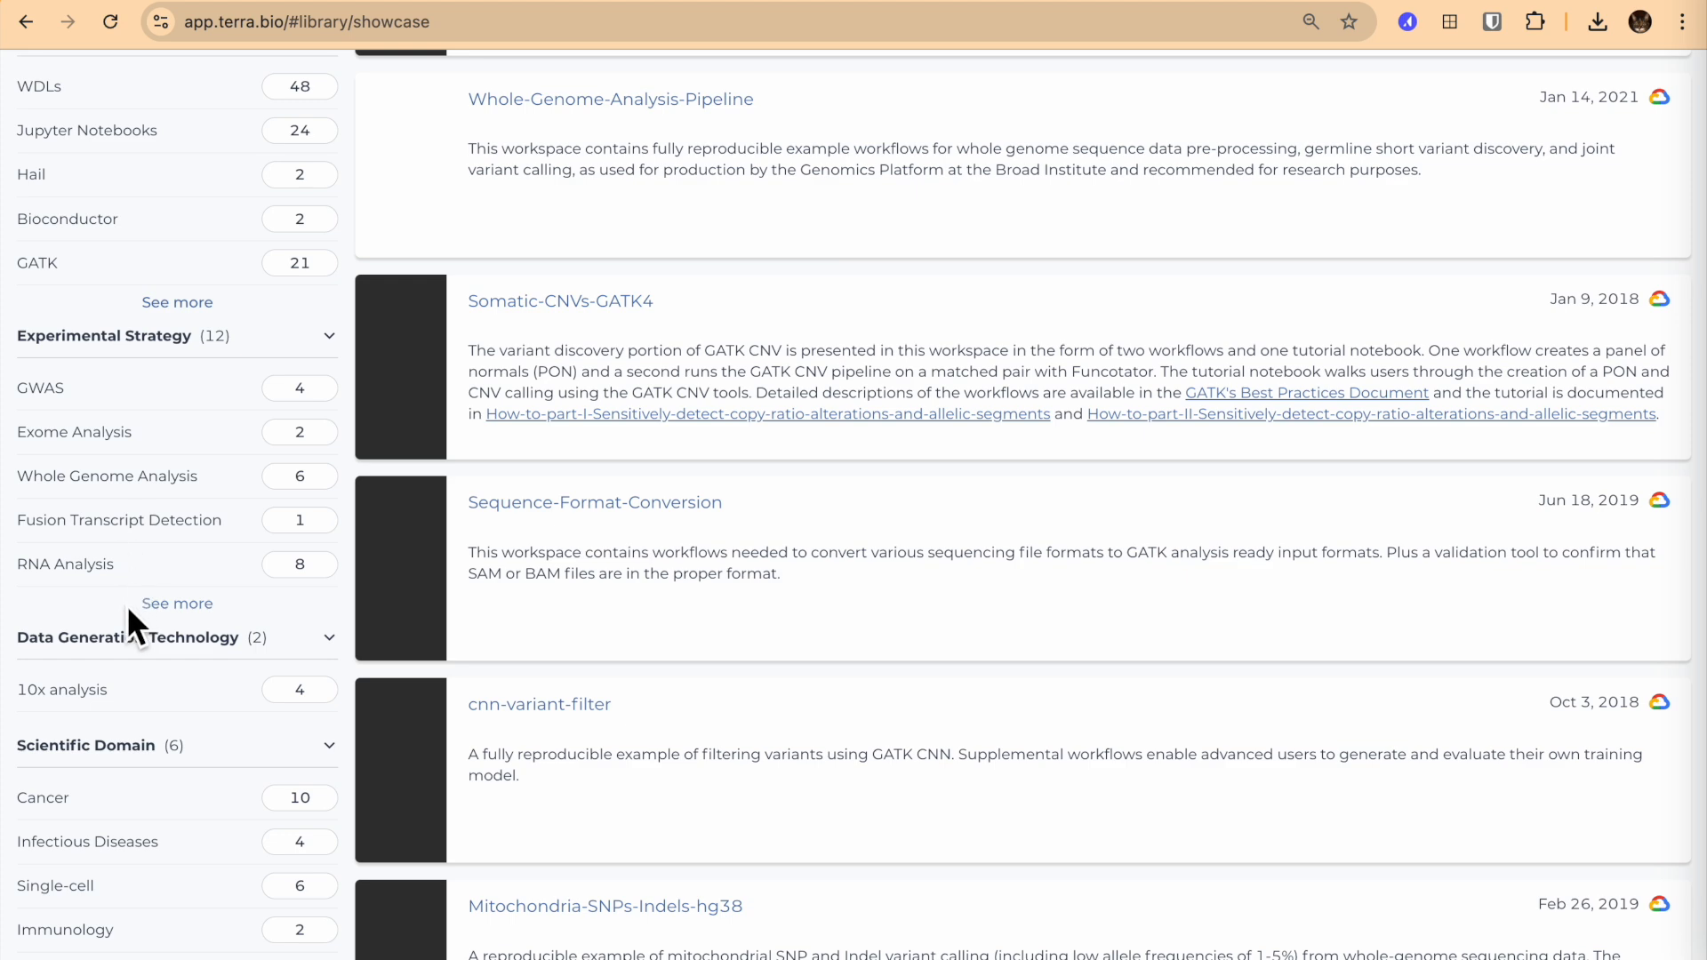
scroll(124, 391, "up", 8)
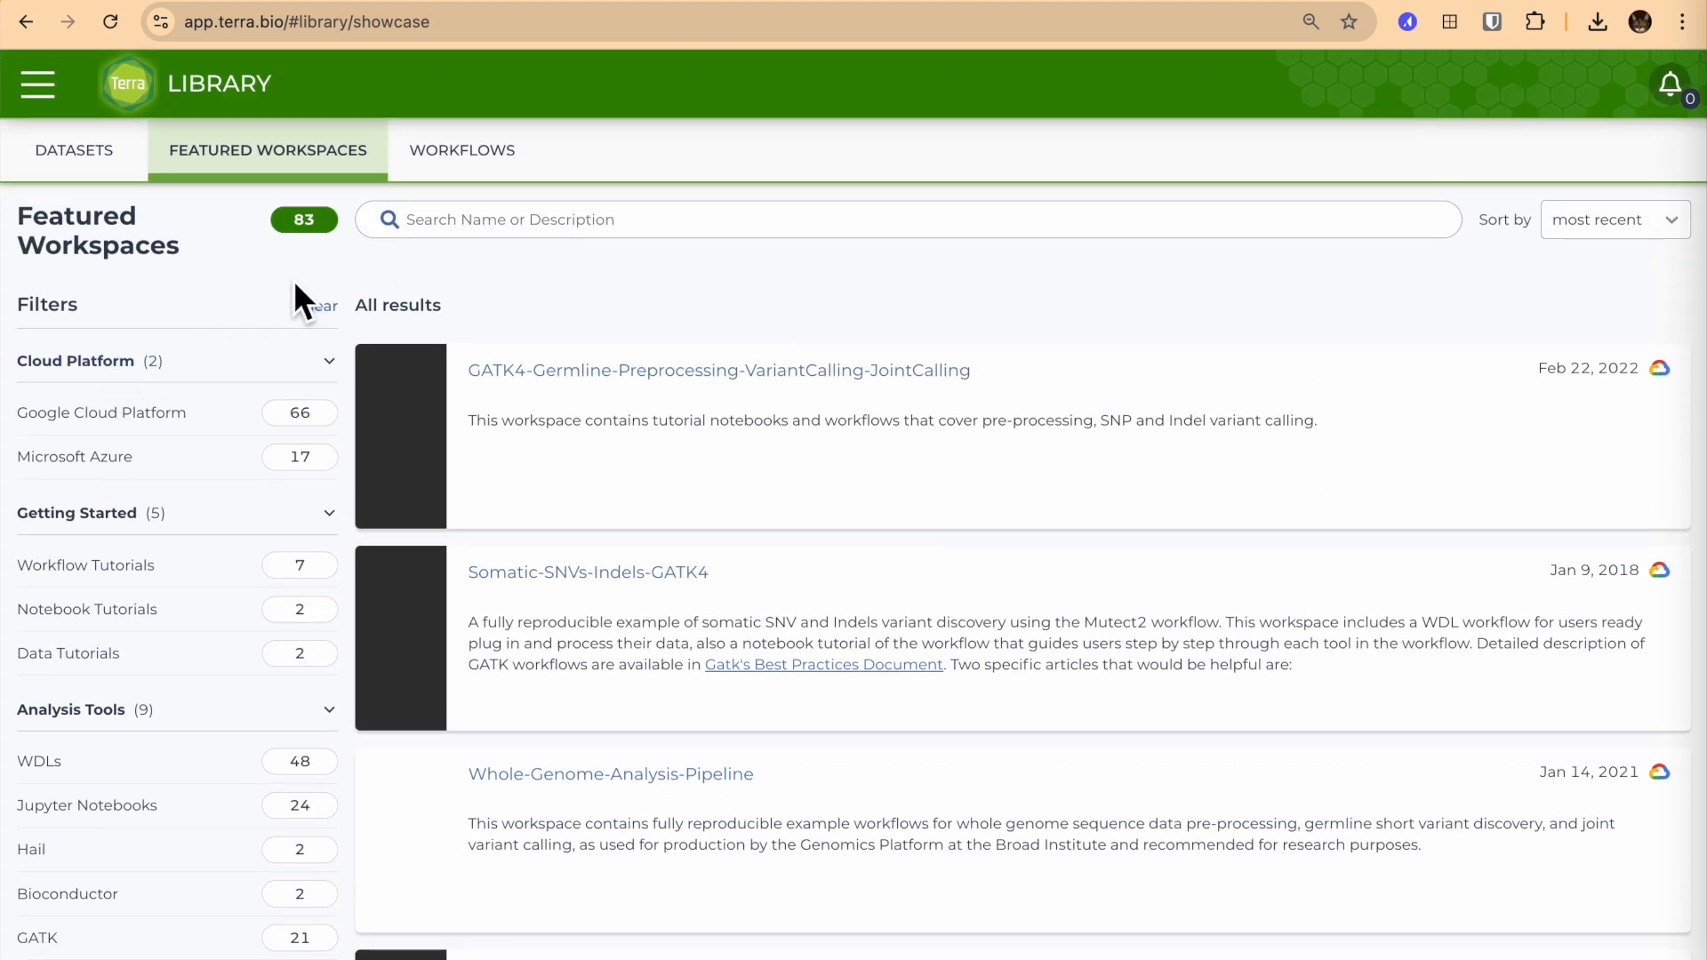
Search the featured workspaces for "hca" and open the HCA_Optimus_Pipeline workspace.
left_click(471, 228)
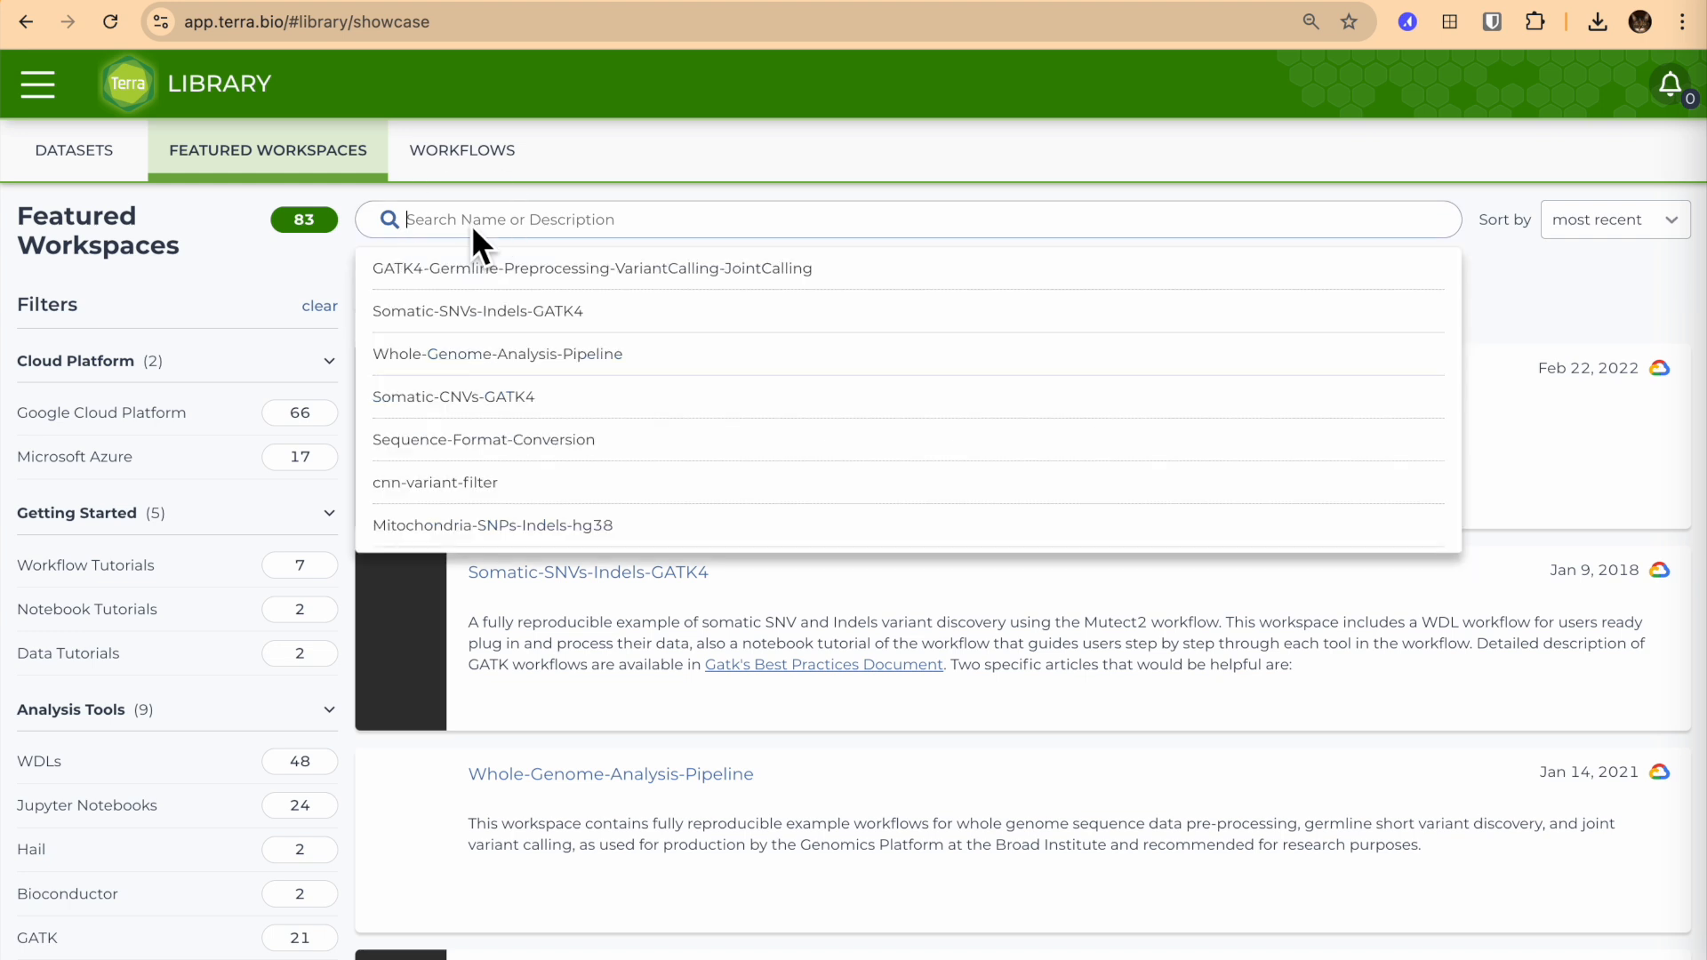
type("hca")
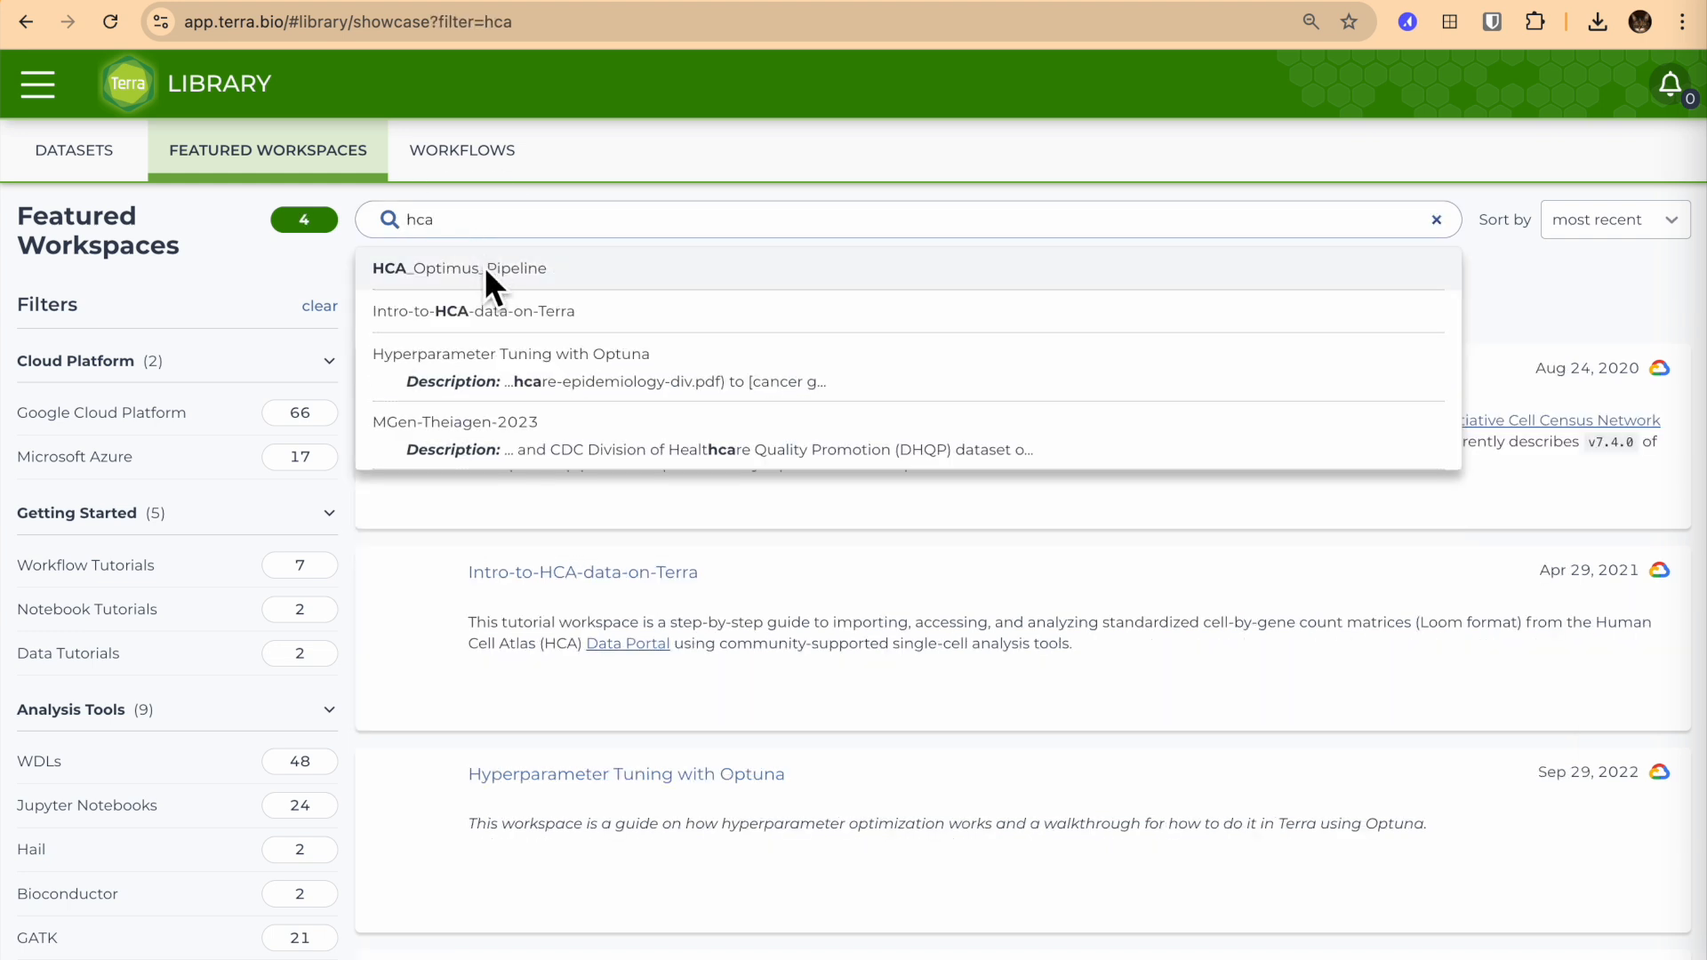
left_click(484, 270)
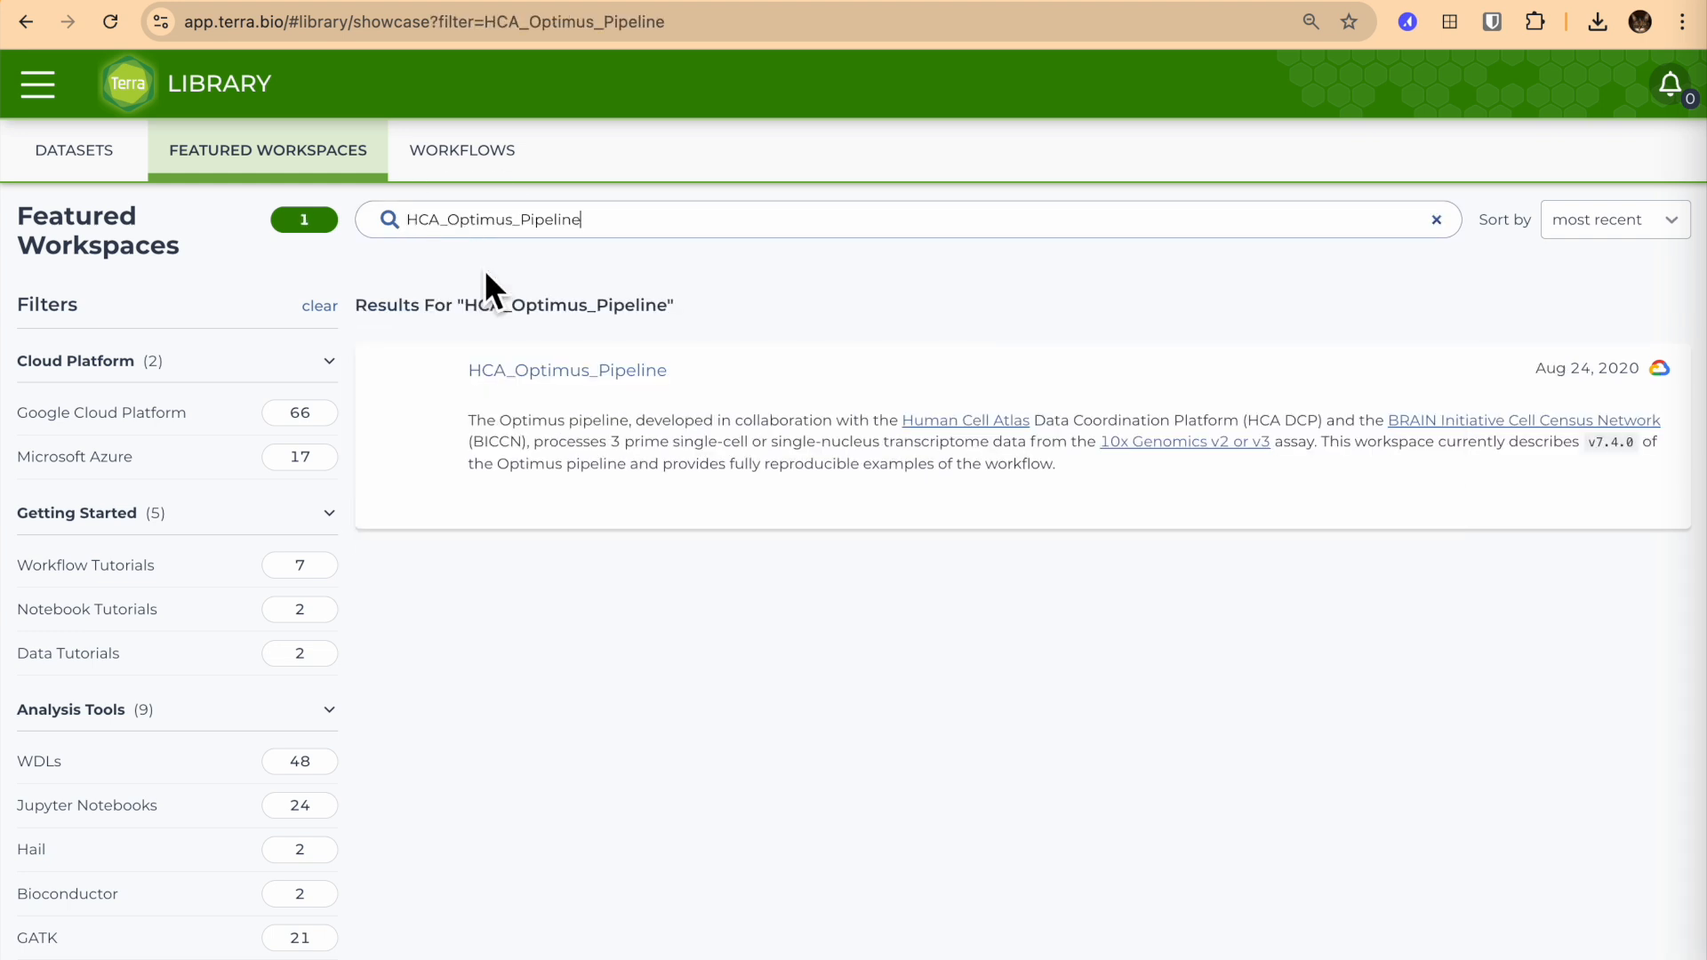
left_click(529, 372)
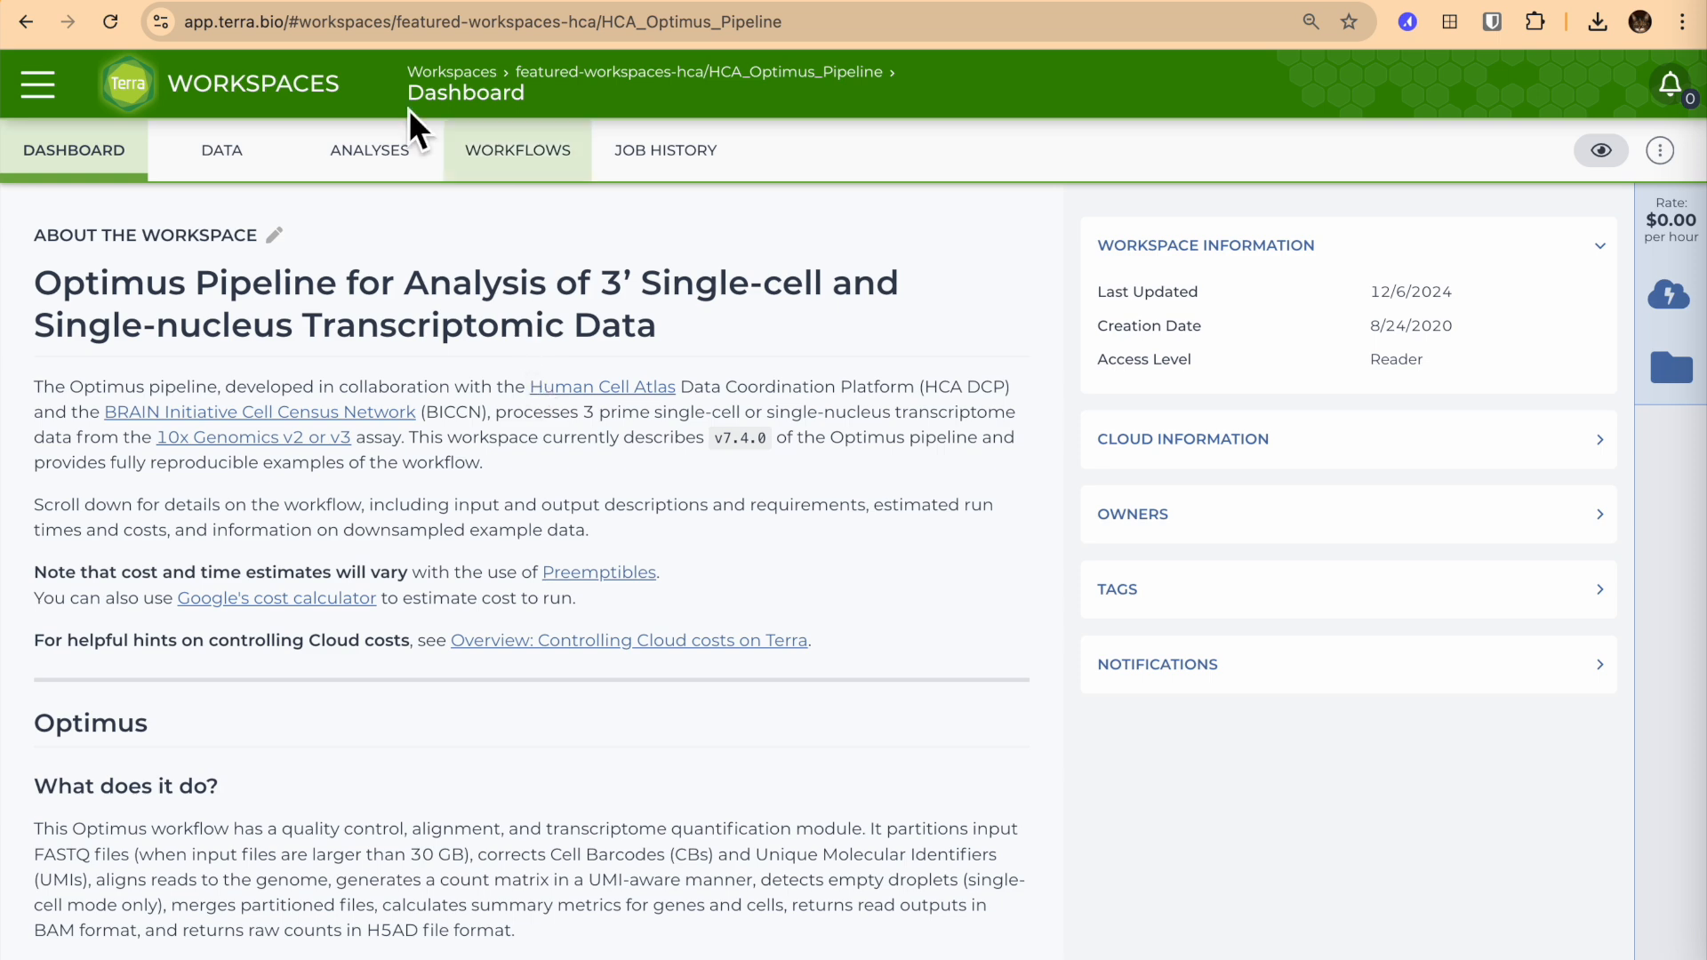
Open the workspace's sample data table and download all its rows as a TSV file.
left_click(224, 150)
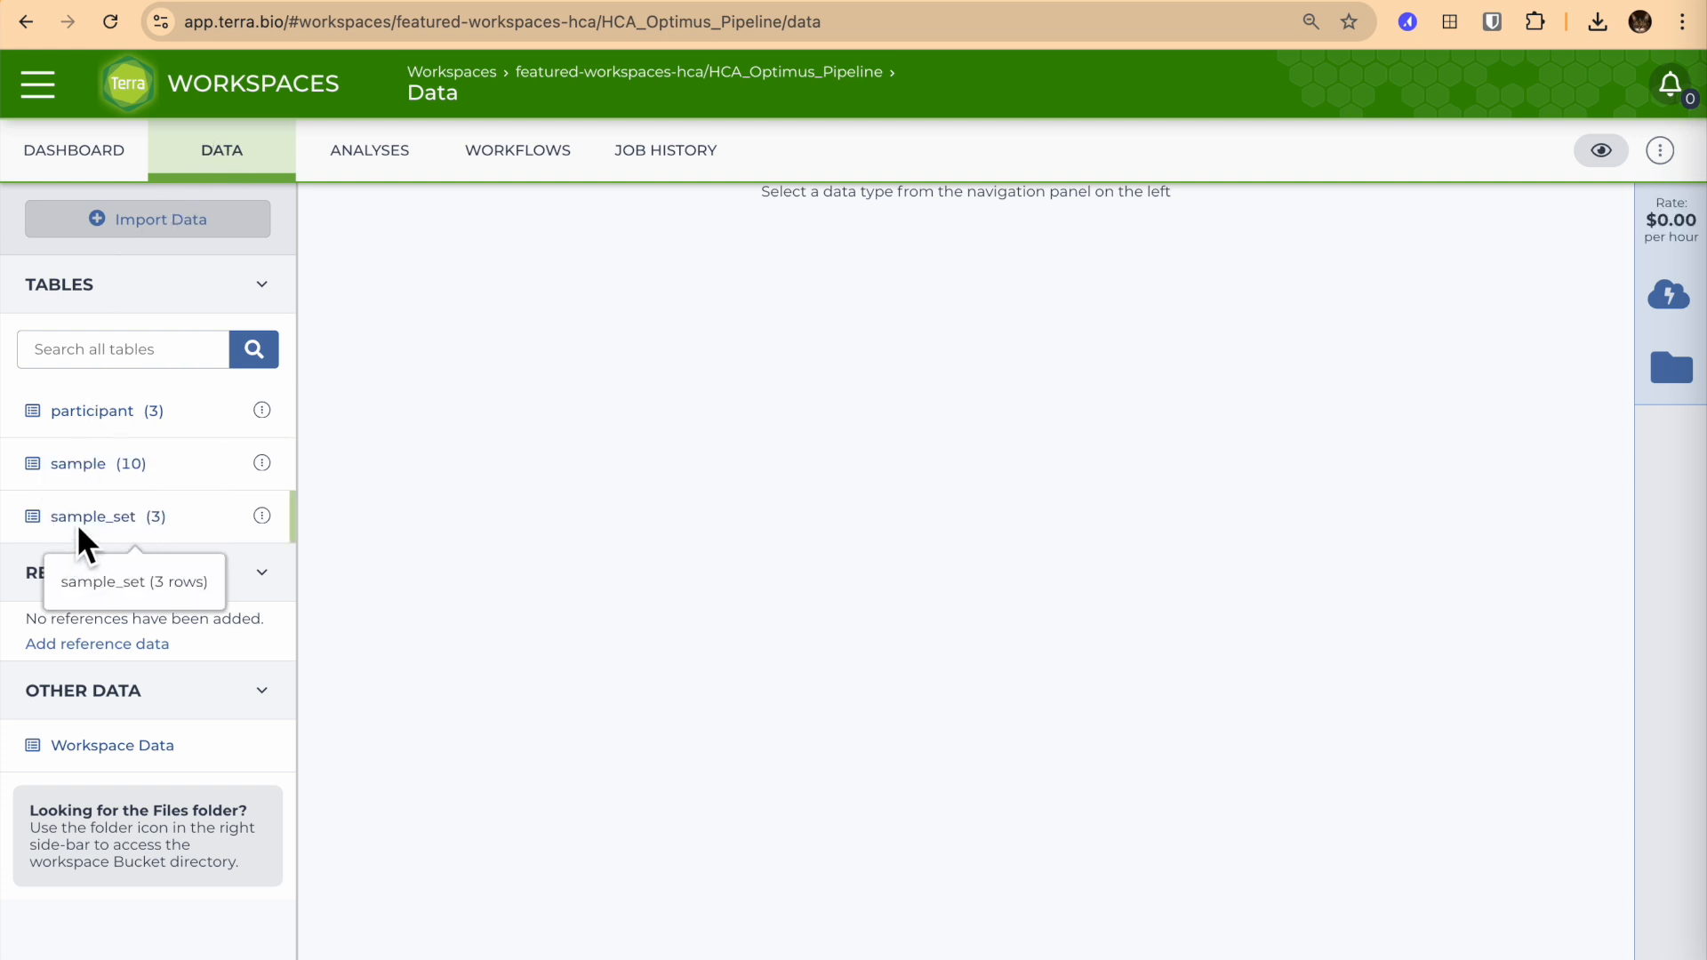
left_click(98, 480)
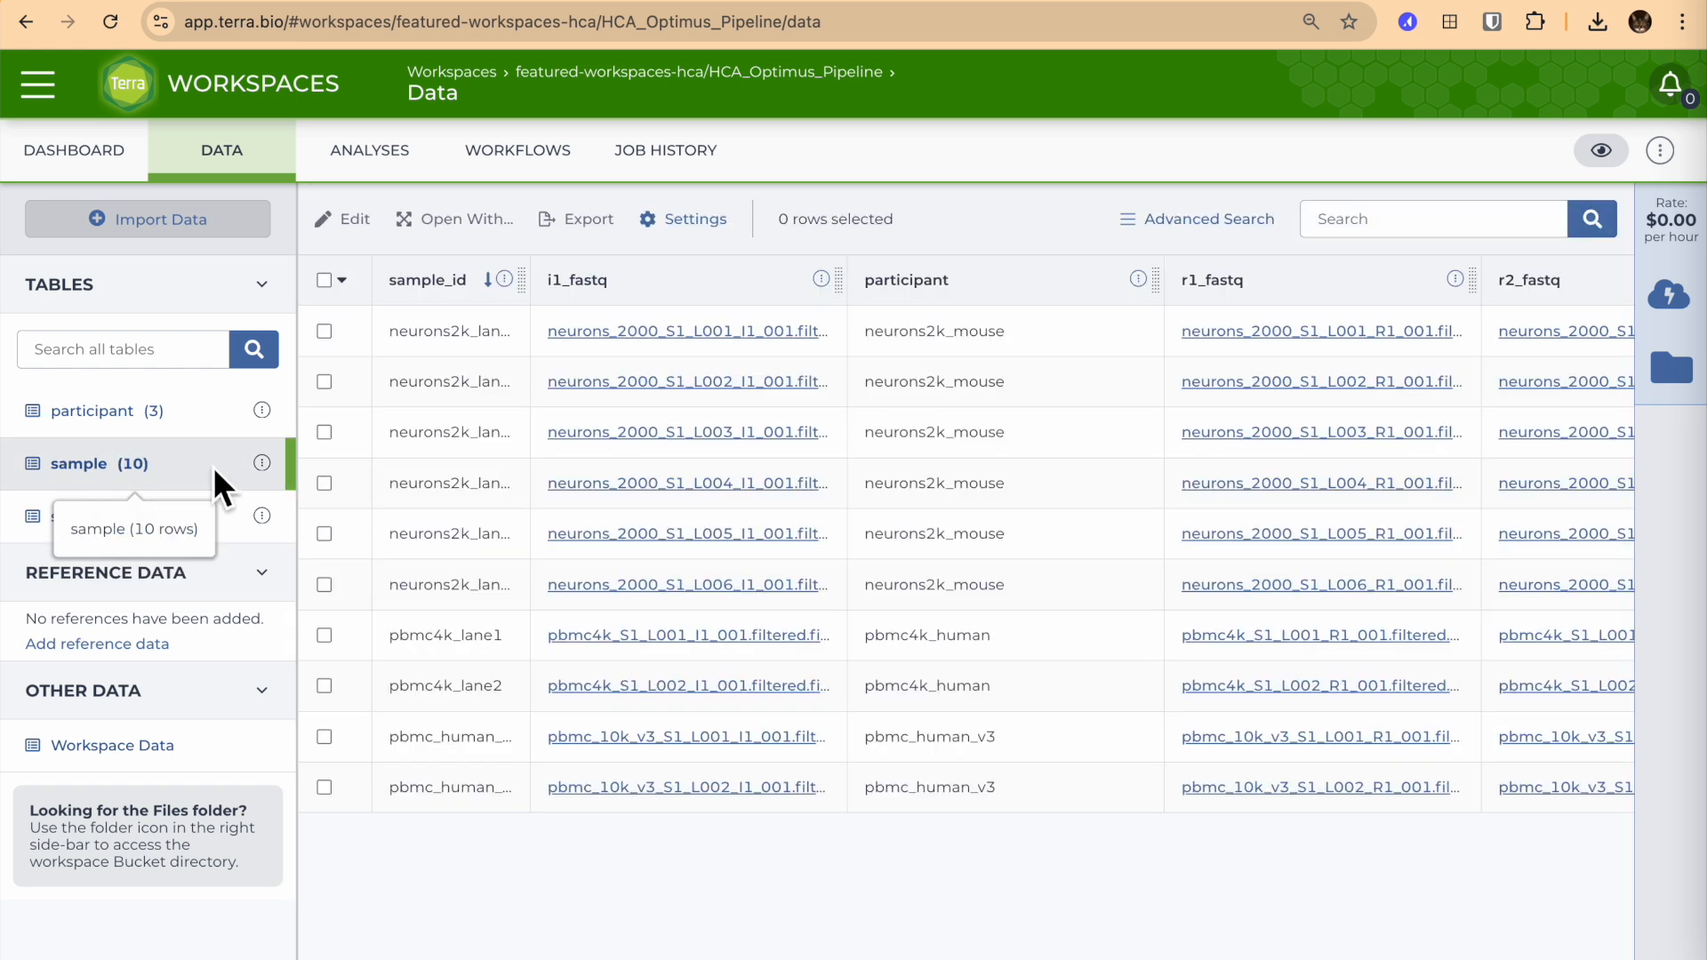
left_click(273, 473)
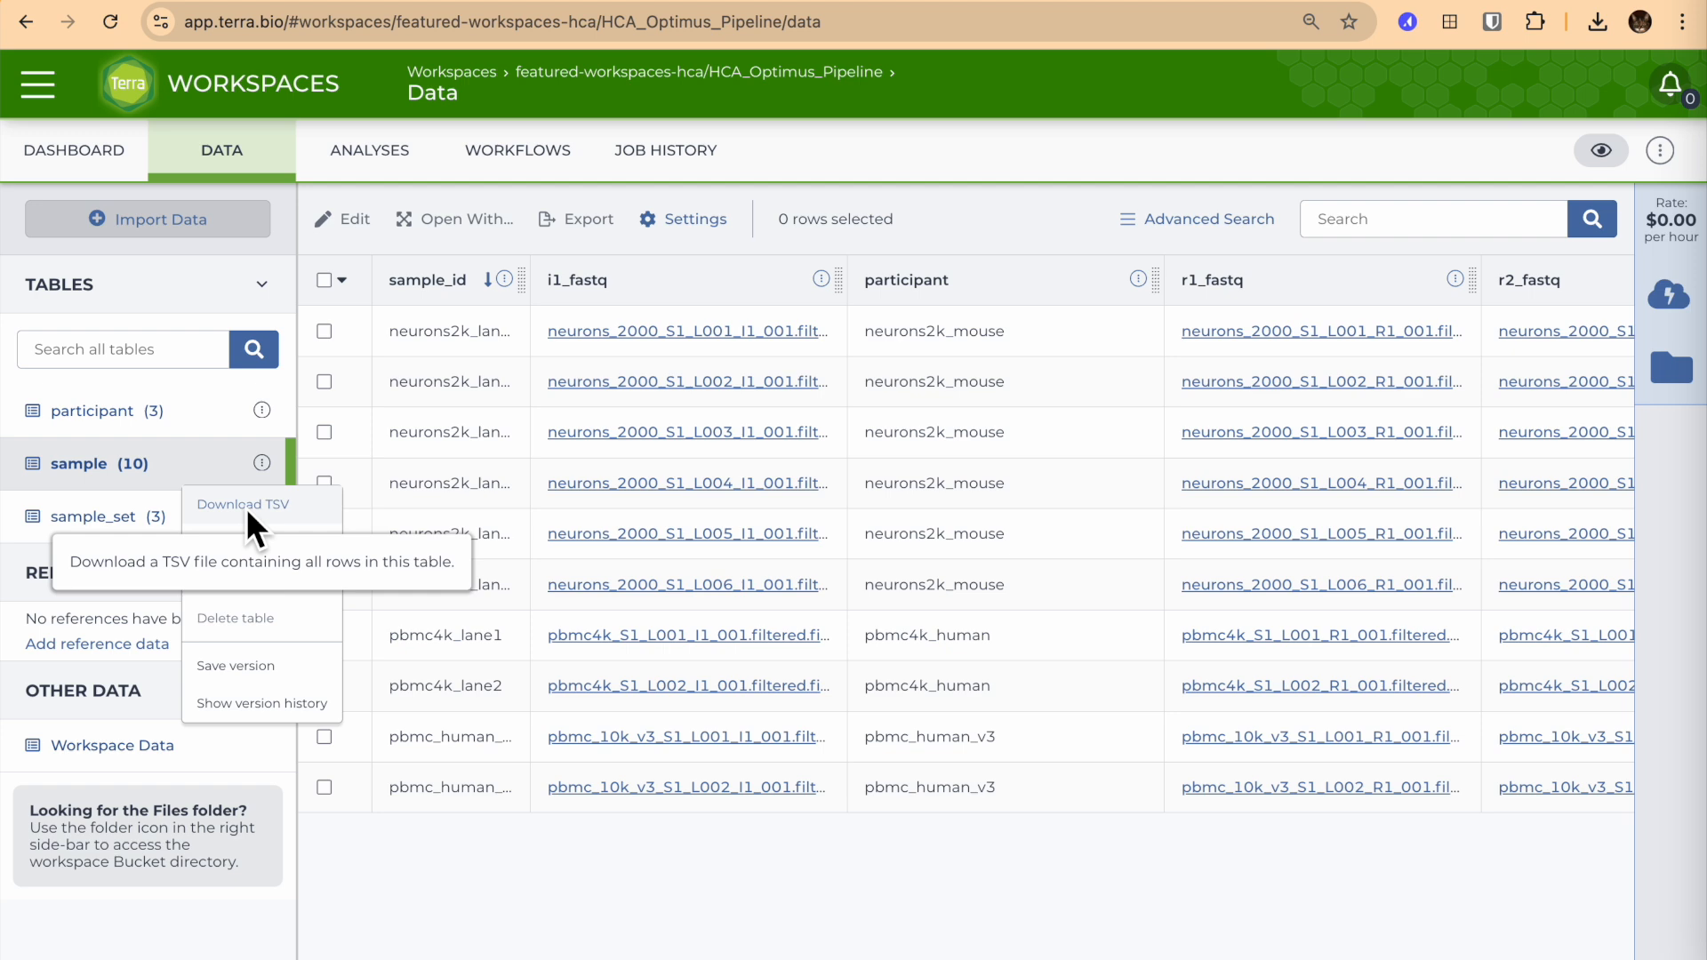
left_click(247, 512)
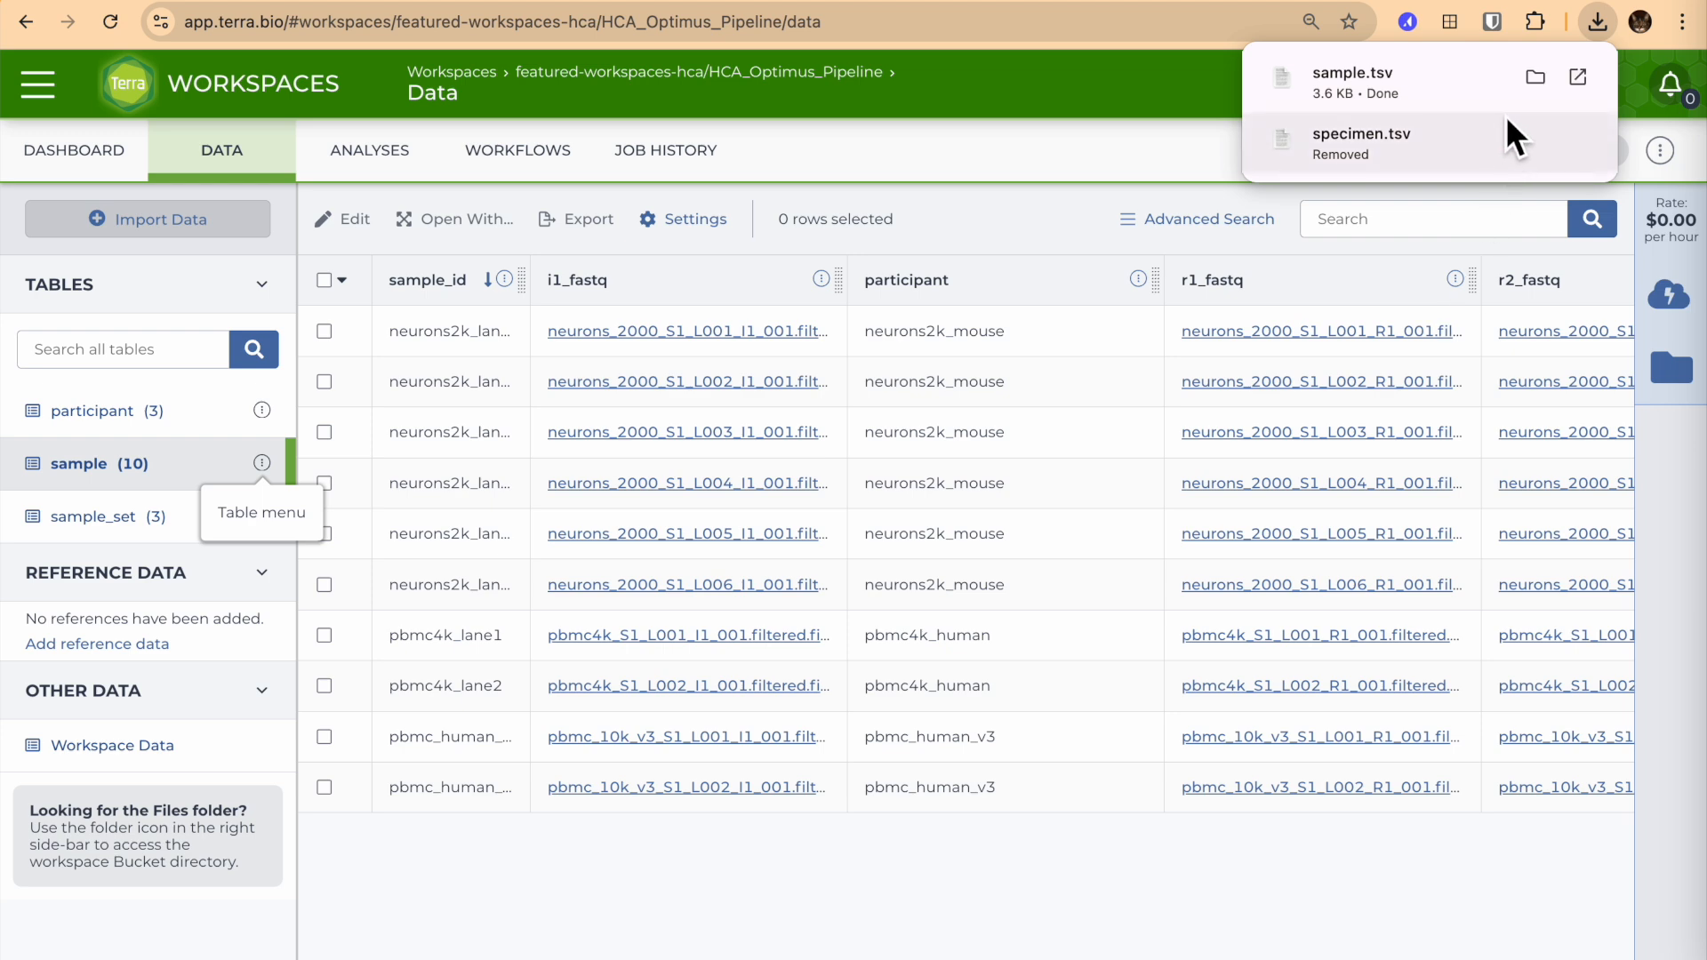
Show the downloaded sample.tsv in its folder and open it in Microsoft Excel.
left_click(1535, 79)
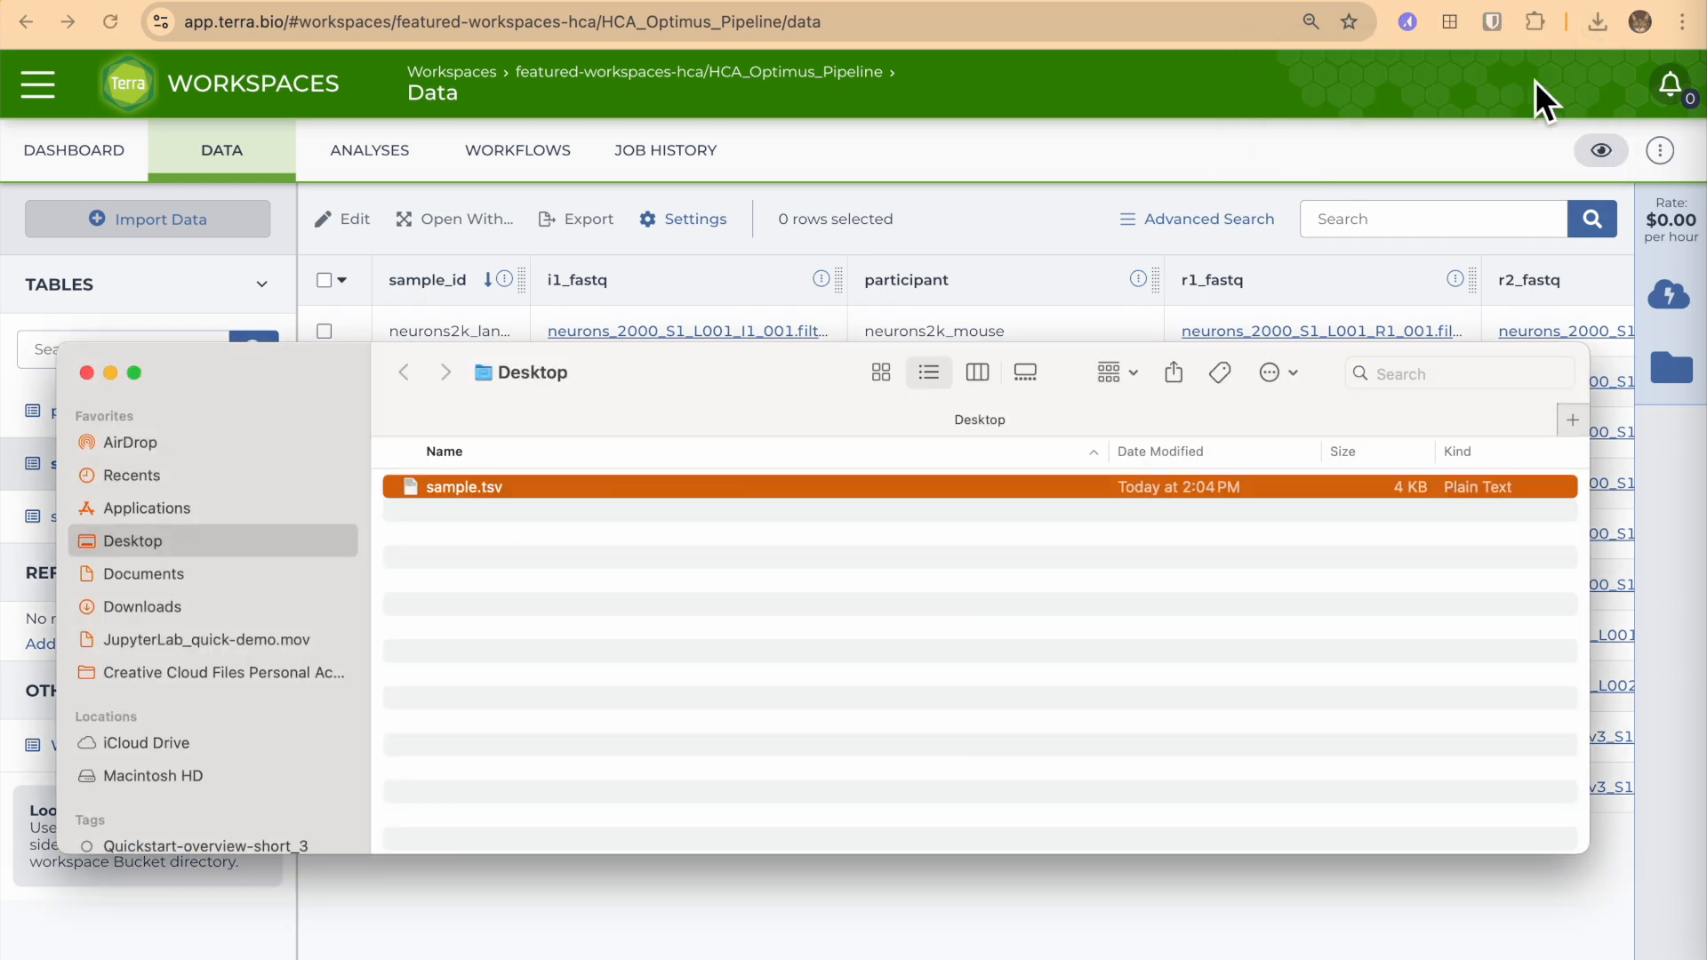
right_click(432, 493)
mouse_move(504, 485)
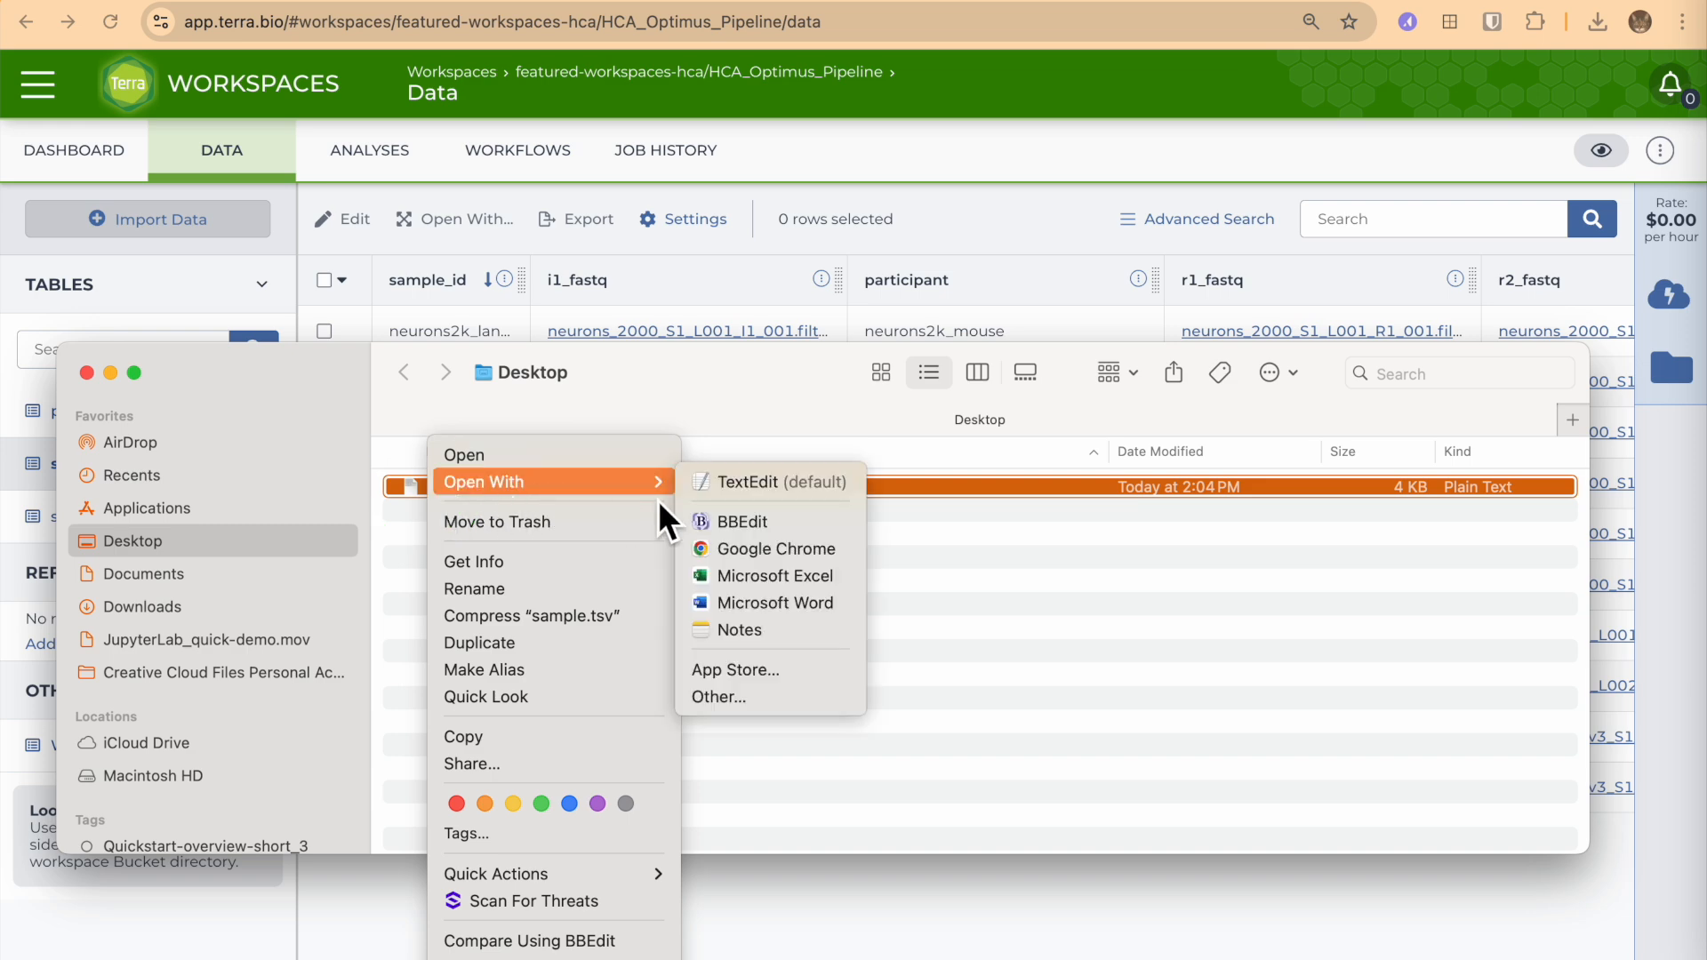
left_click(755, 573)
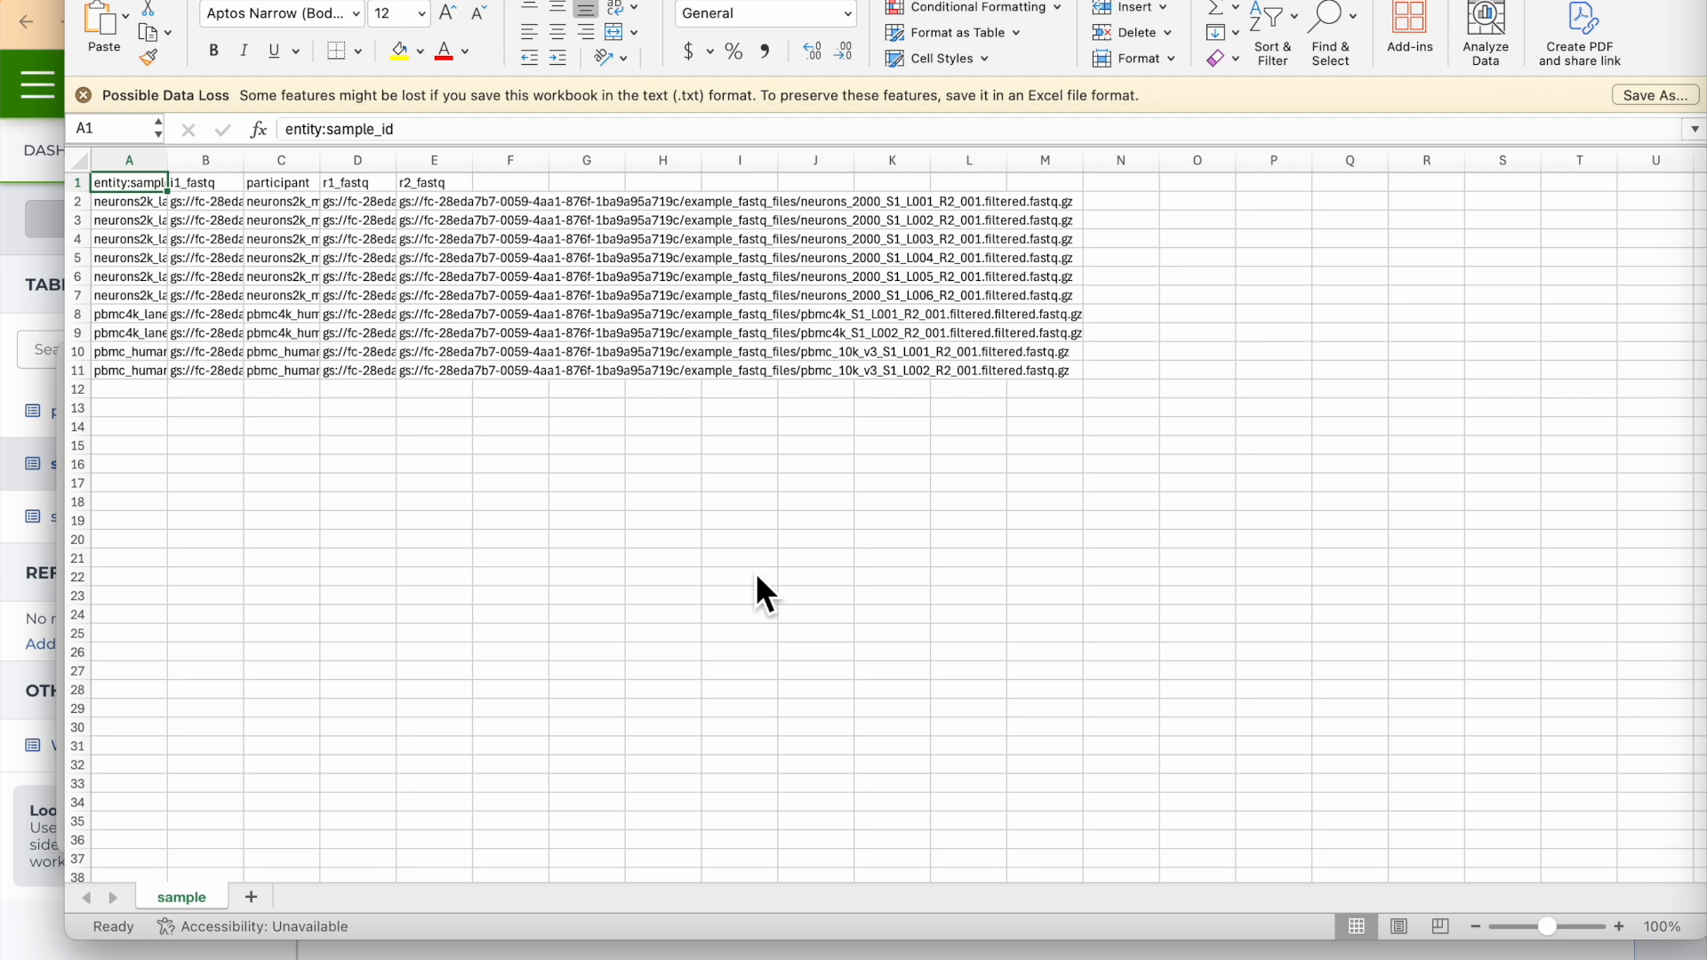
Set the font size of rows 1 through 11 to 18.
left_click(80, 372, "shift")
left_click(421, 13)
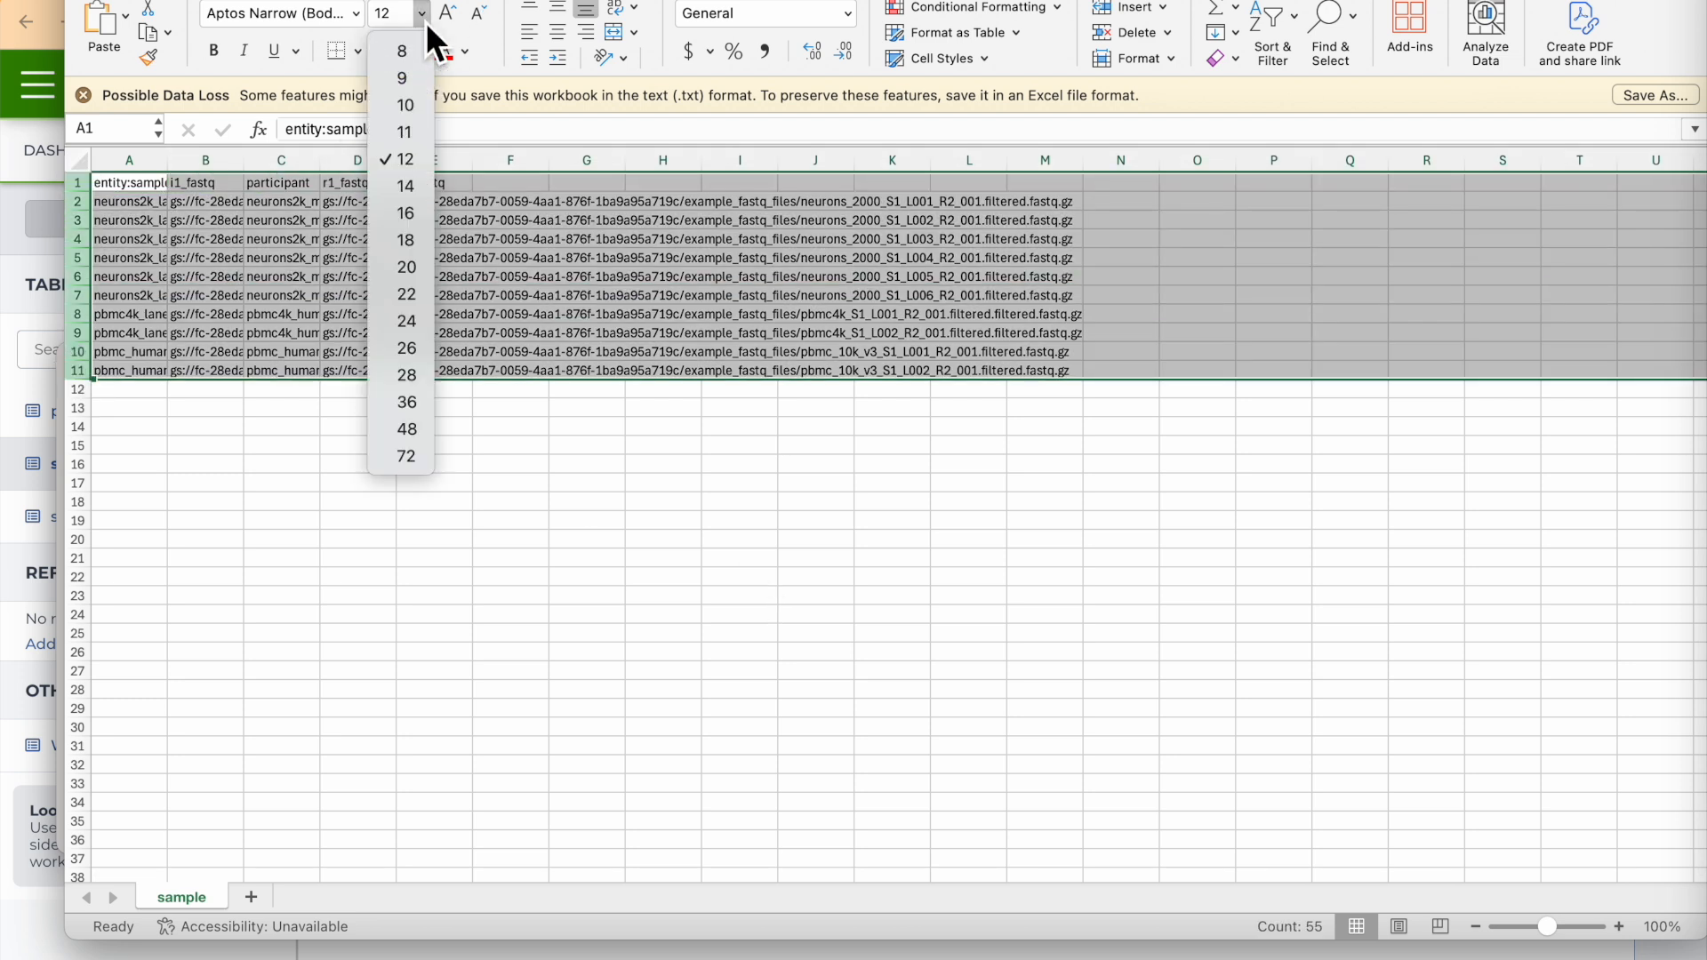
left_click(410, 220)
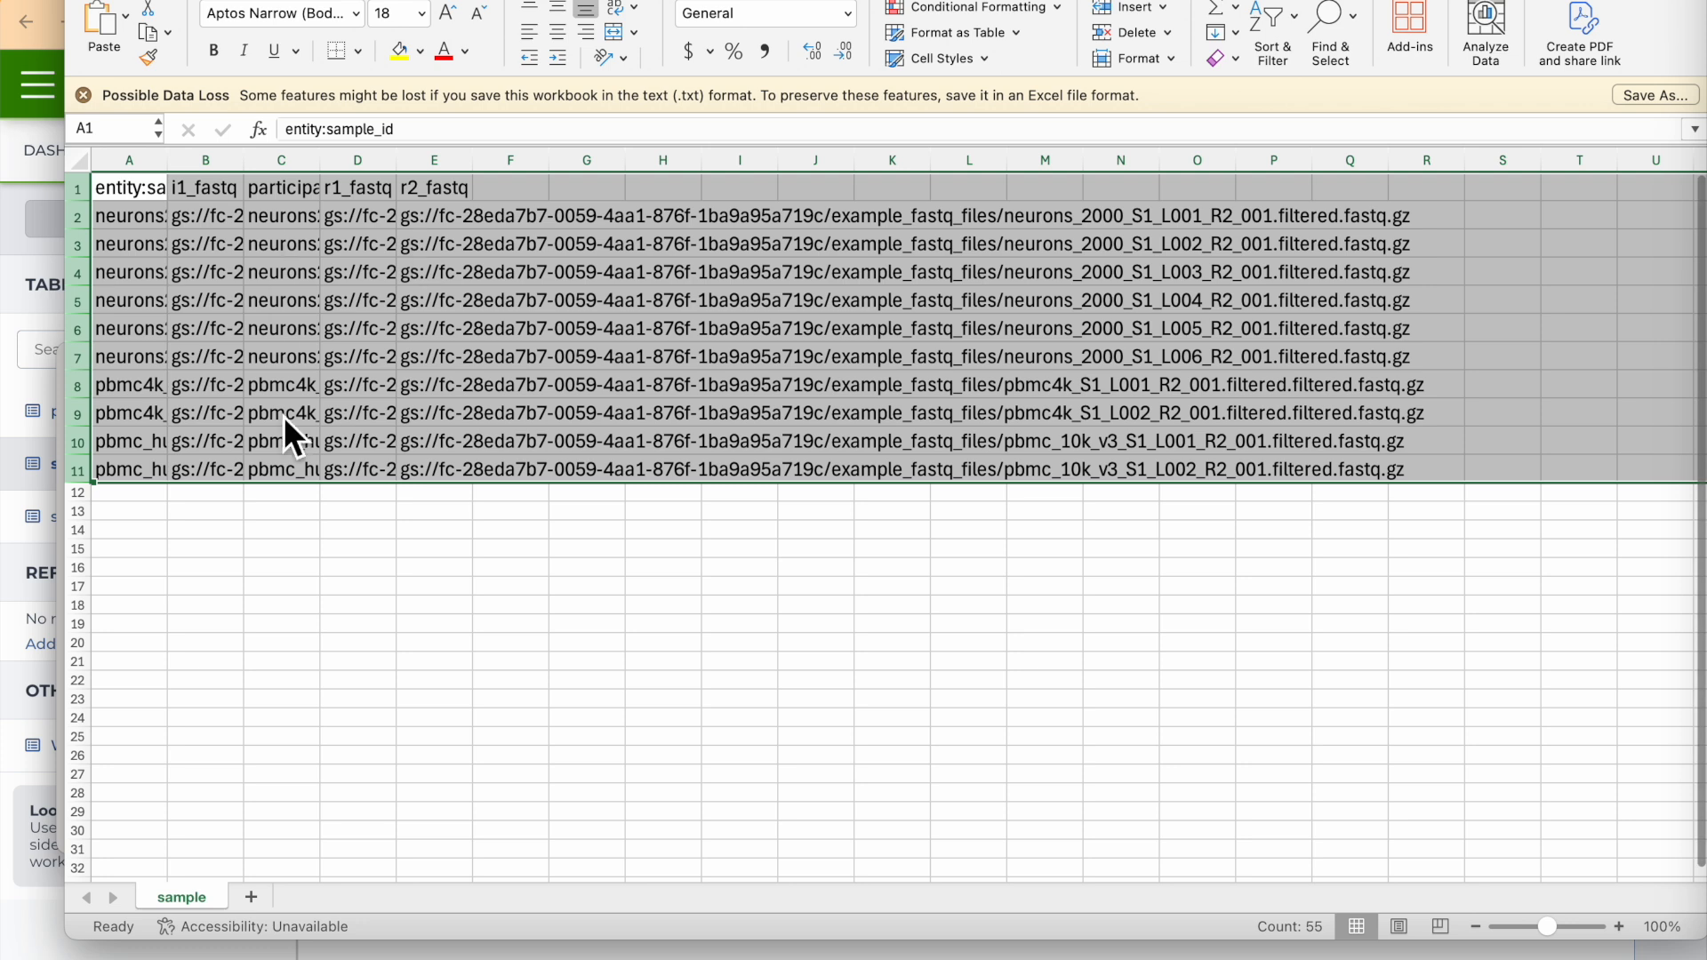
Widen columns A through D so the sample and participant names fit, and clear the column selection.
left_click(293, 588)
left_click(202, 165)
left_click_drag(167, 161, 297, 163)
left_click_drag(372, 162, 503, 161)
left_click_drag(578, 159, 708, 160)
left_click_drag(783, 160, 908, 160)
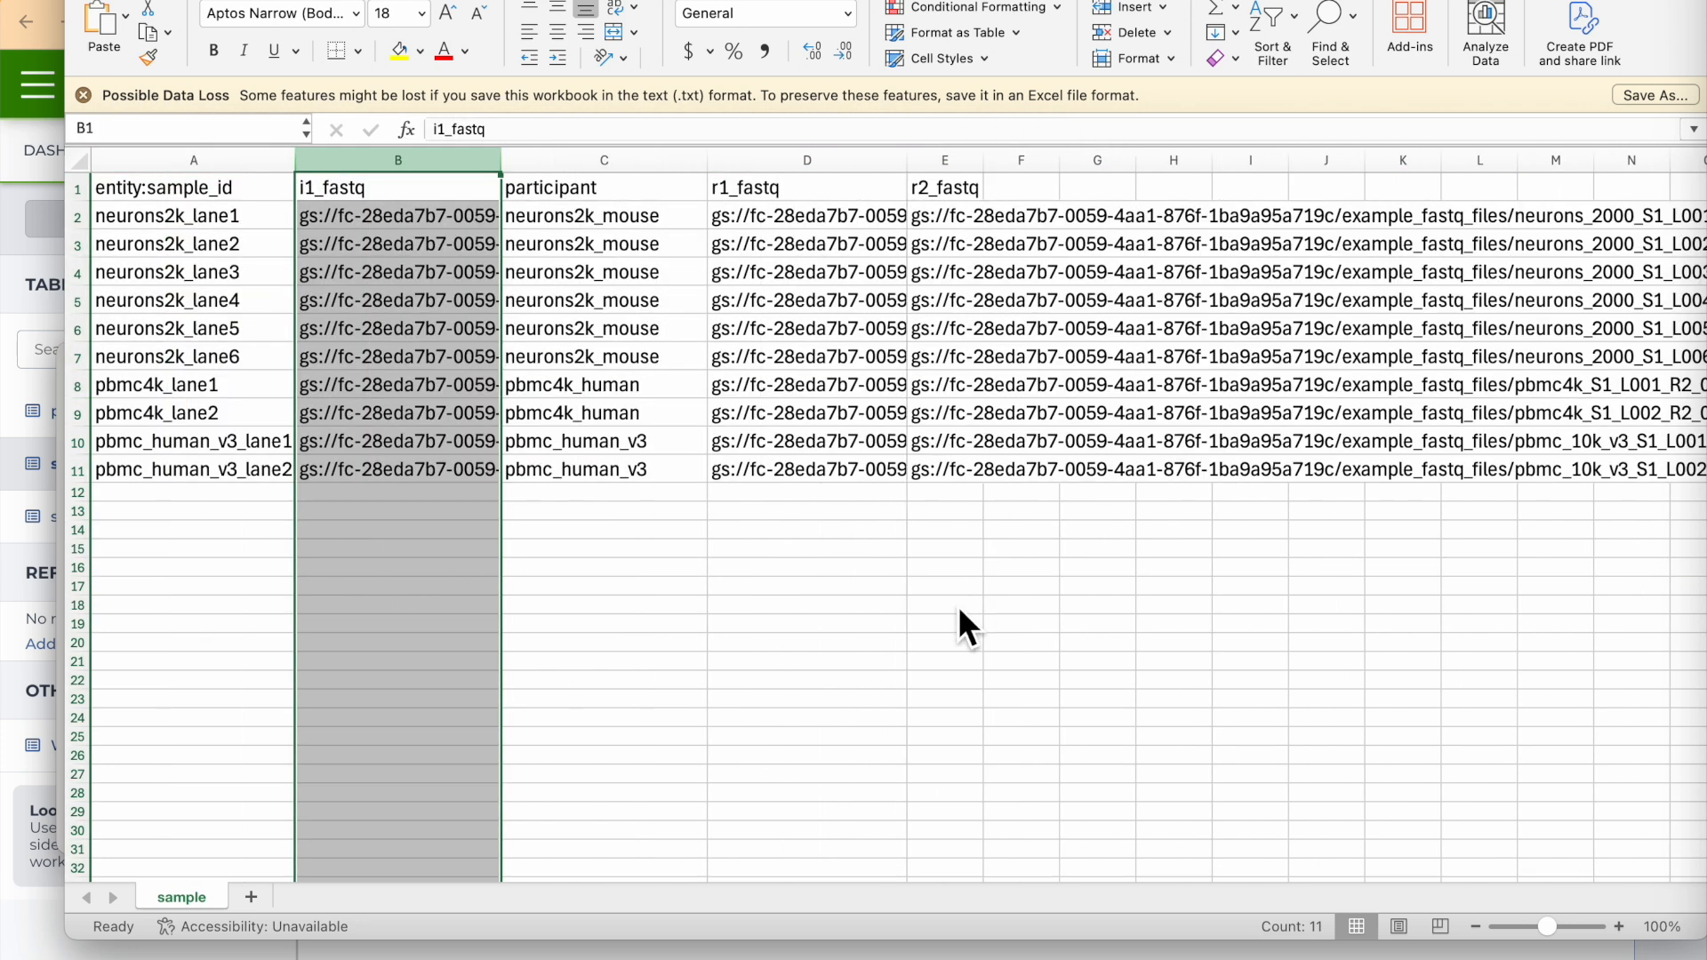
left_click(958, 606)
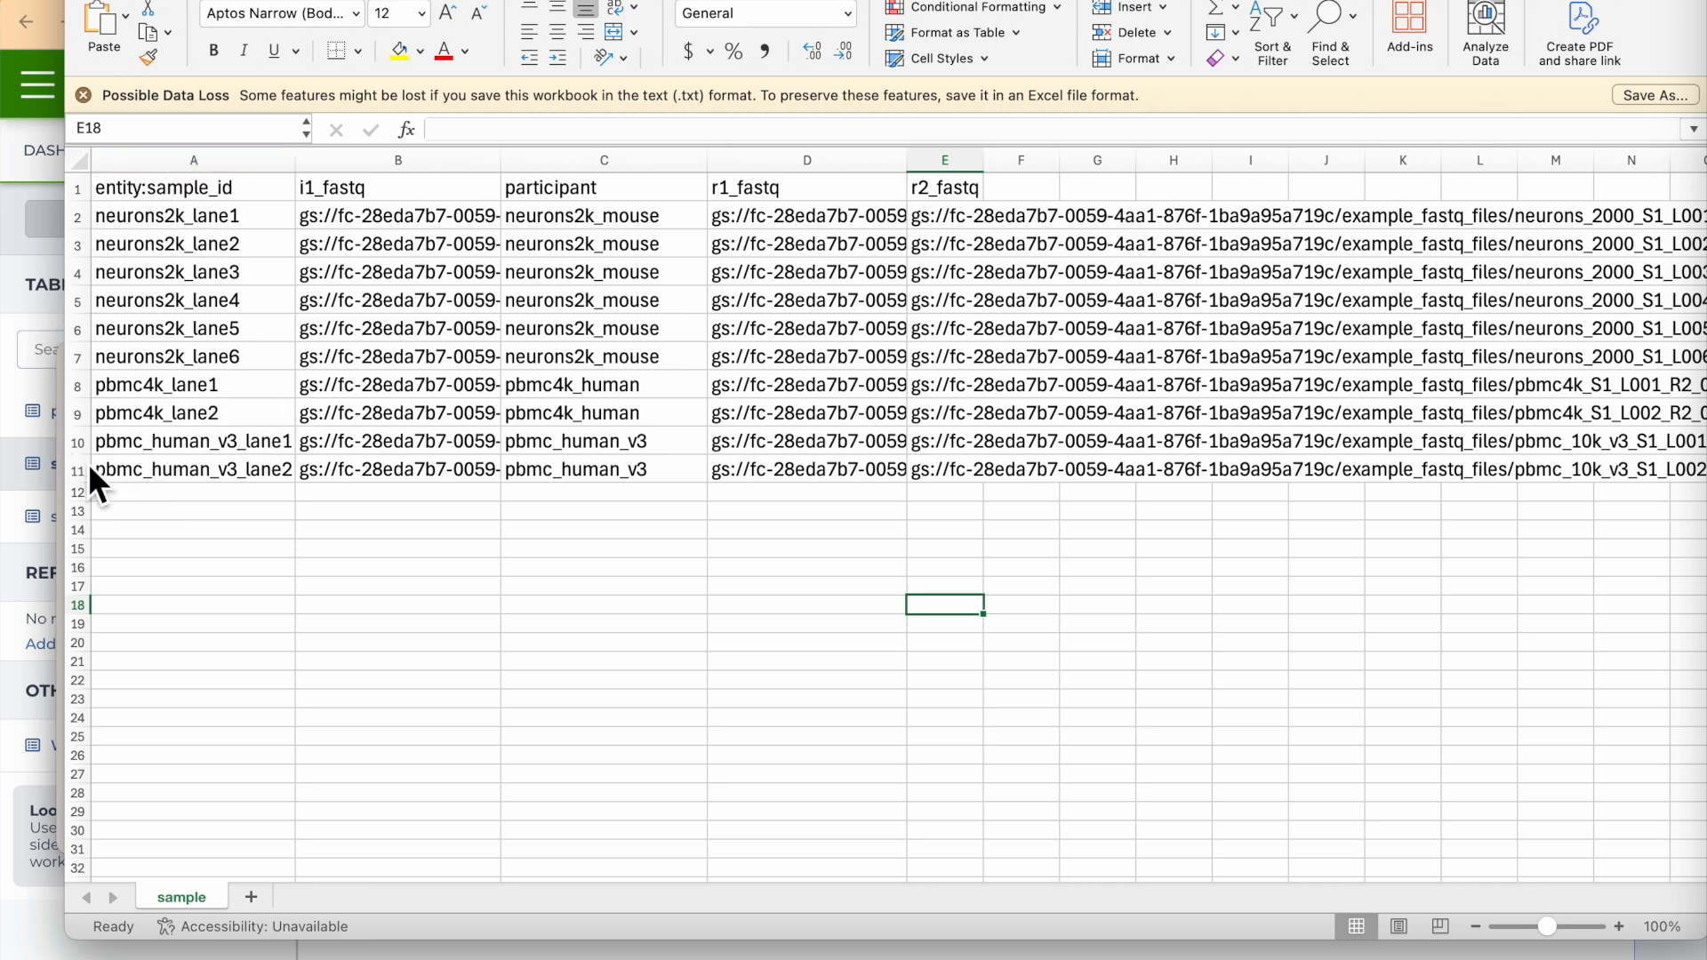
Remove the "entity:" prefix from the ID column header in cell A1.
left_click(147, 197)
left_click(481, 134)
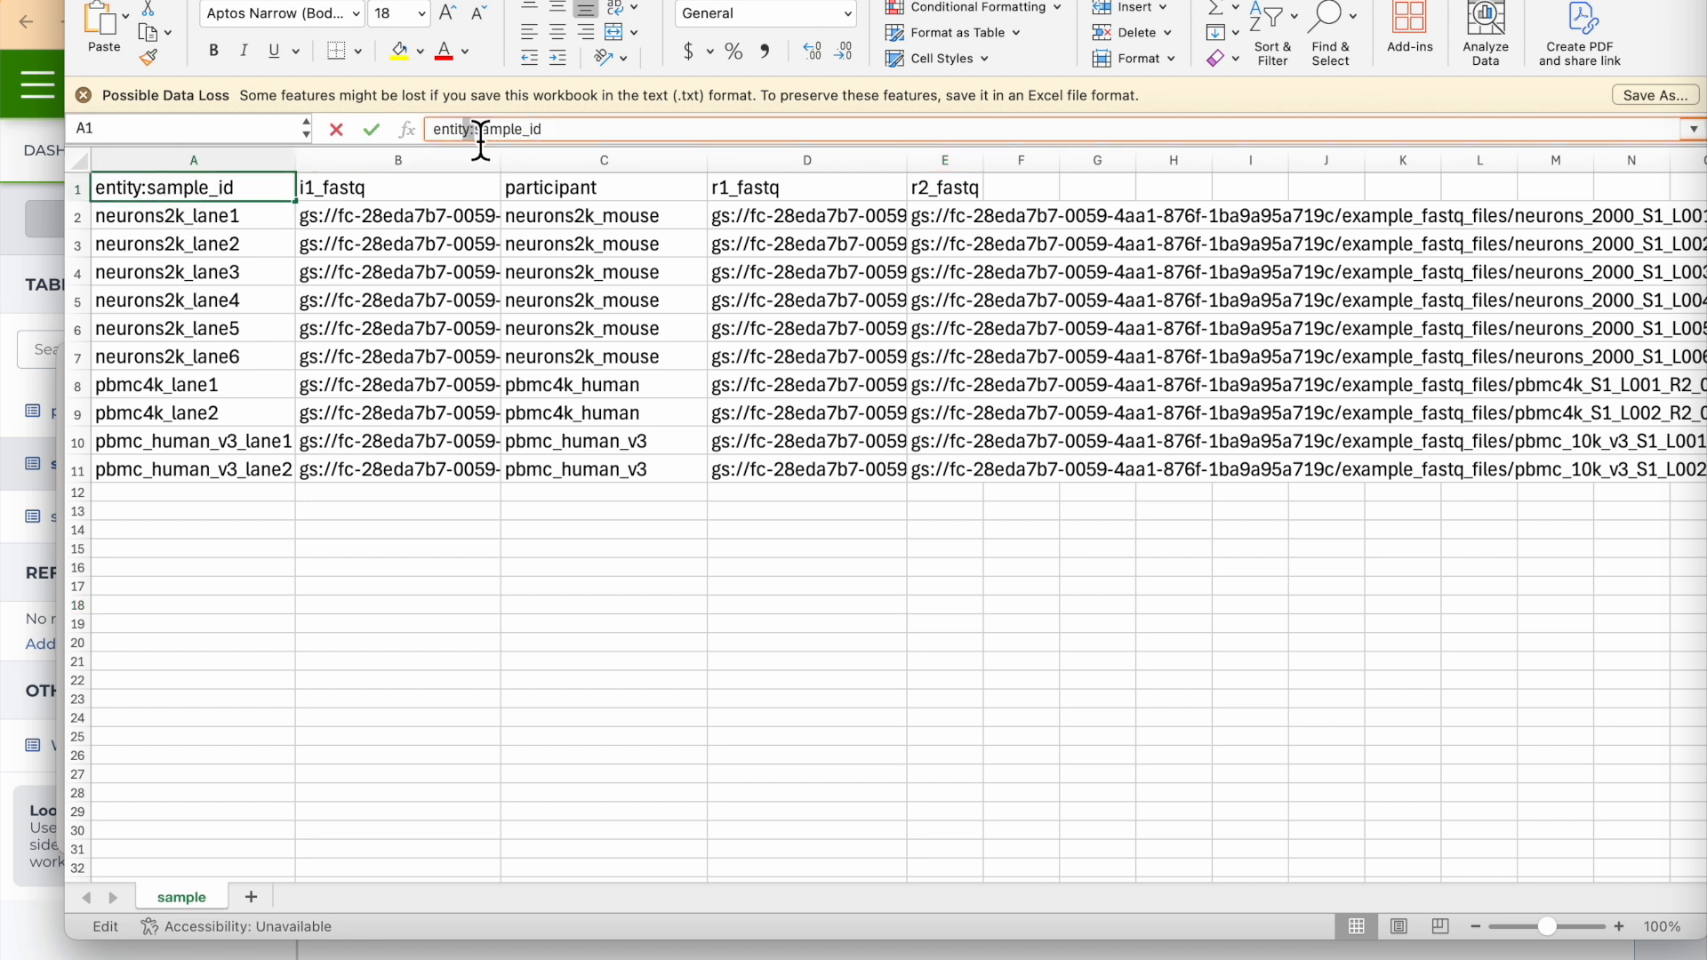
left_click_drag(464, 133, 481, 138)
key("BackSpace")
key("BackSpace")
key("BackSpace")
key("BackSpace")
key("BackSpace")
key("BackSpace")
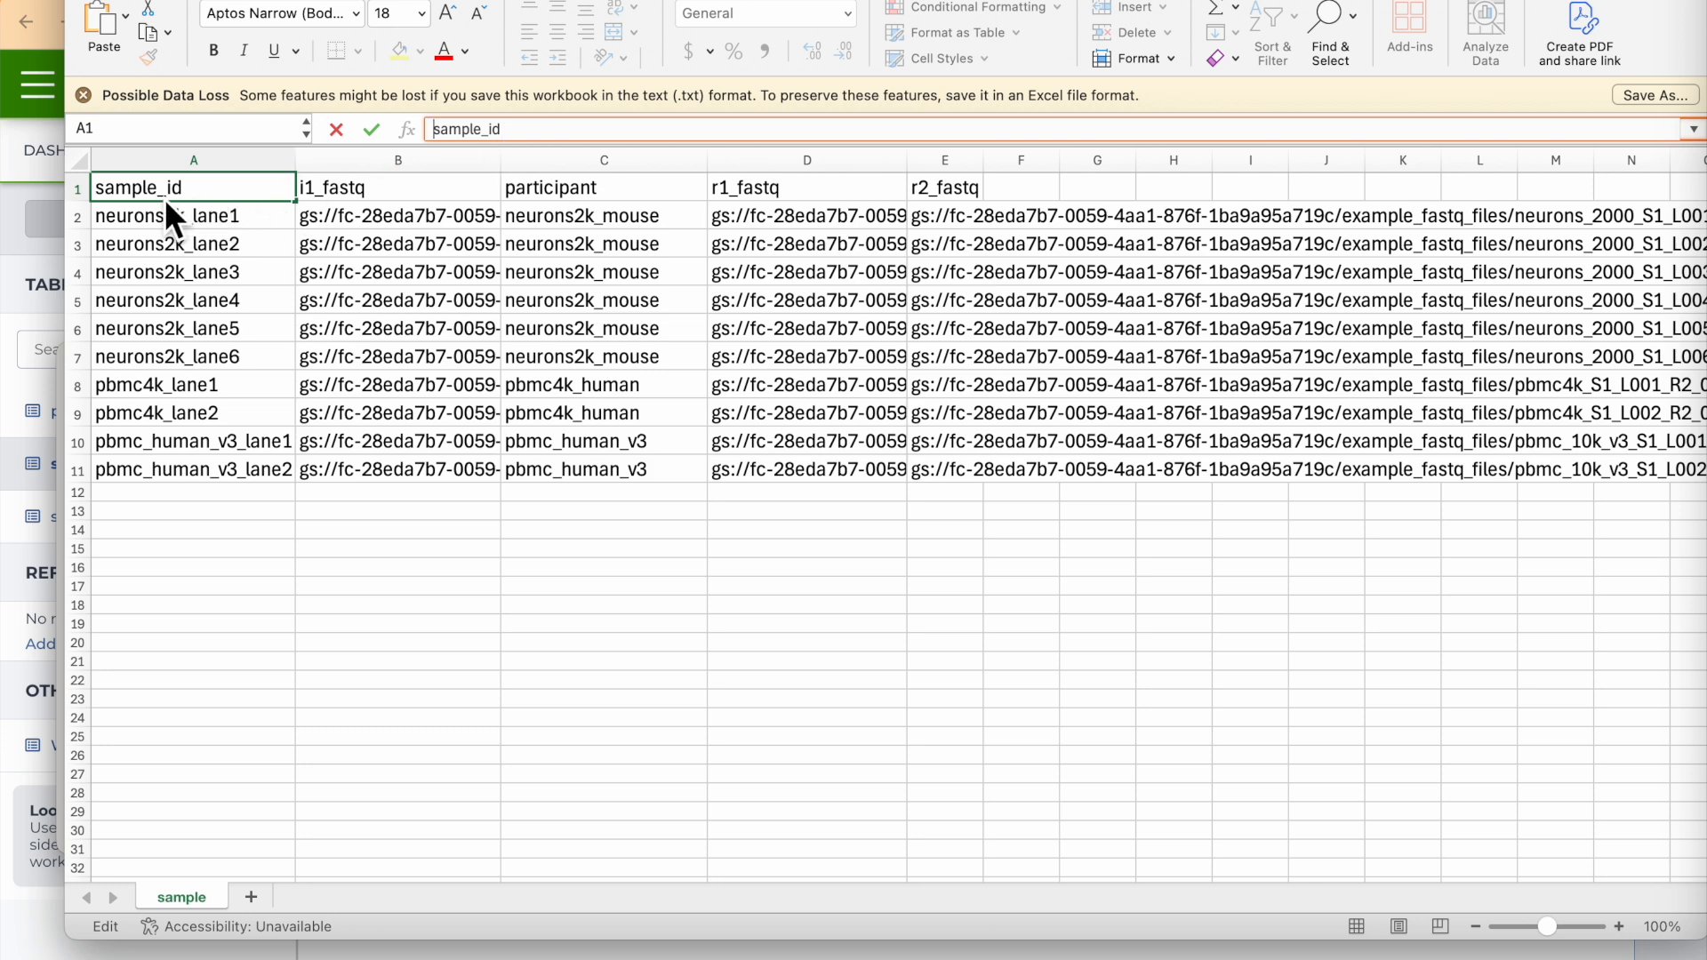
Replace "sample" with "specimen" in cell A1 so that the header reads specimen_id.
left_click_drag(464, 131, 482, 135)
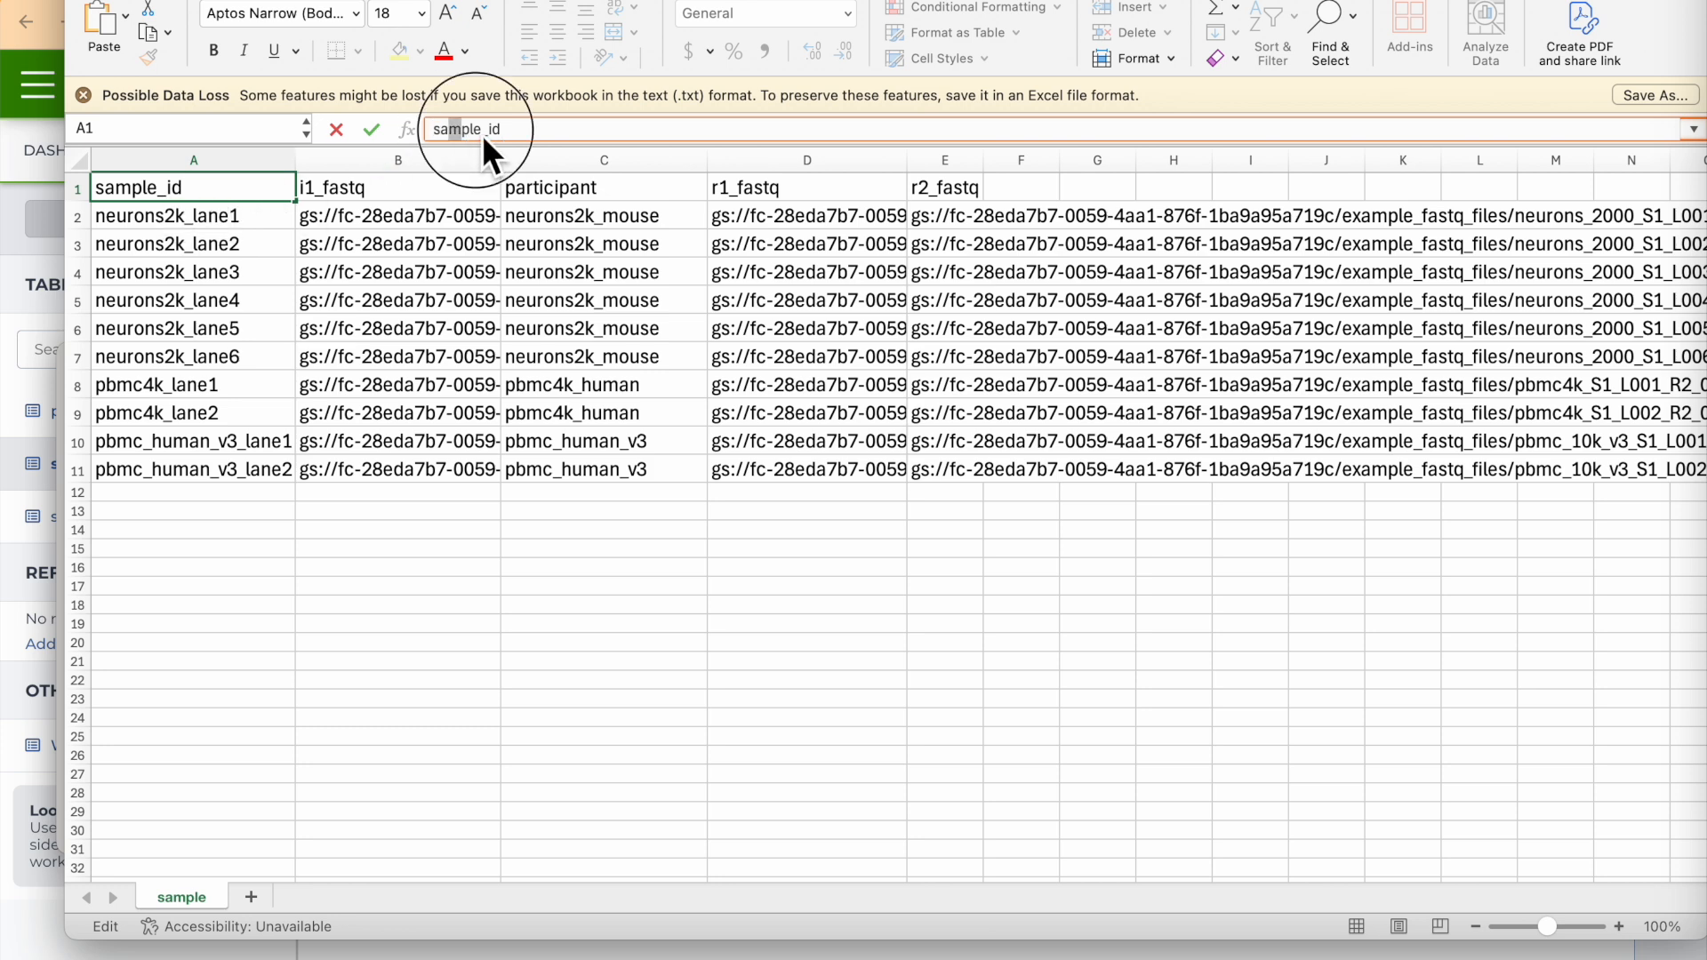
key("BackSpace")
key("BackSpace")
key("BackSpace")
key("BackSpace")
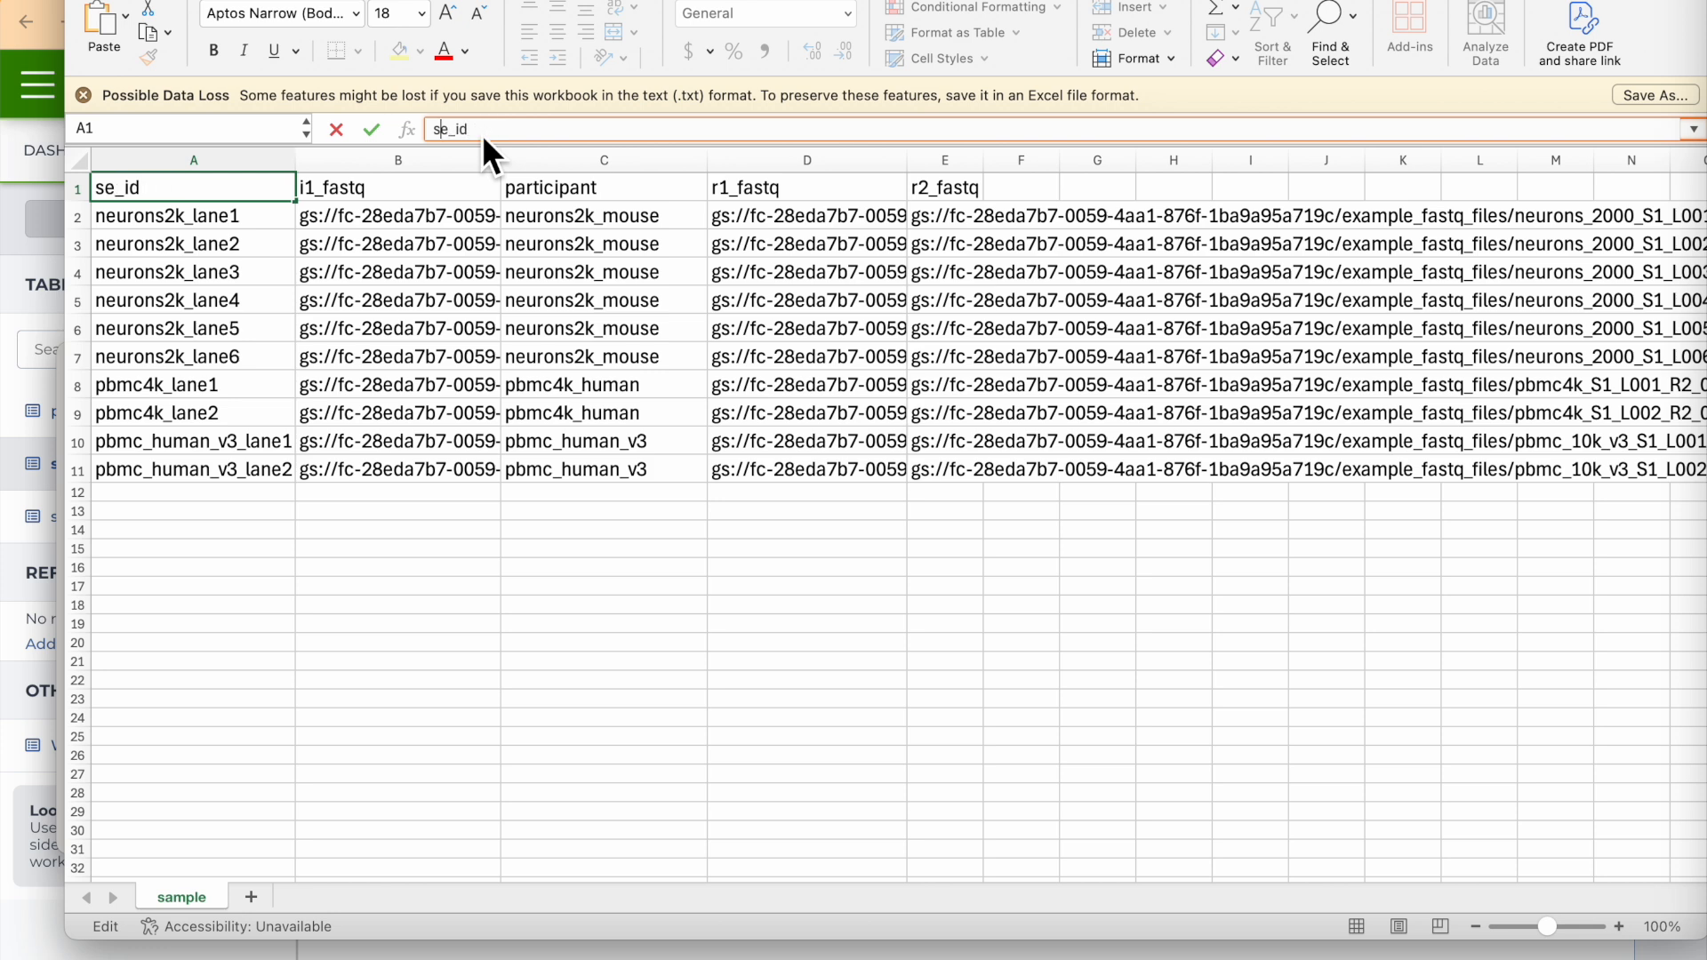
type("pecimen")
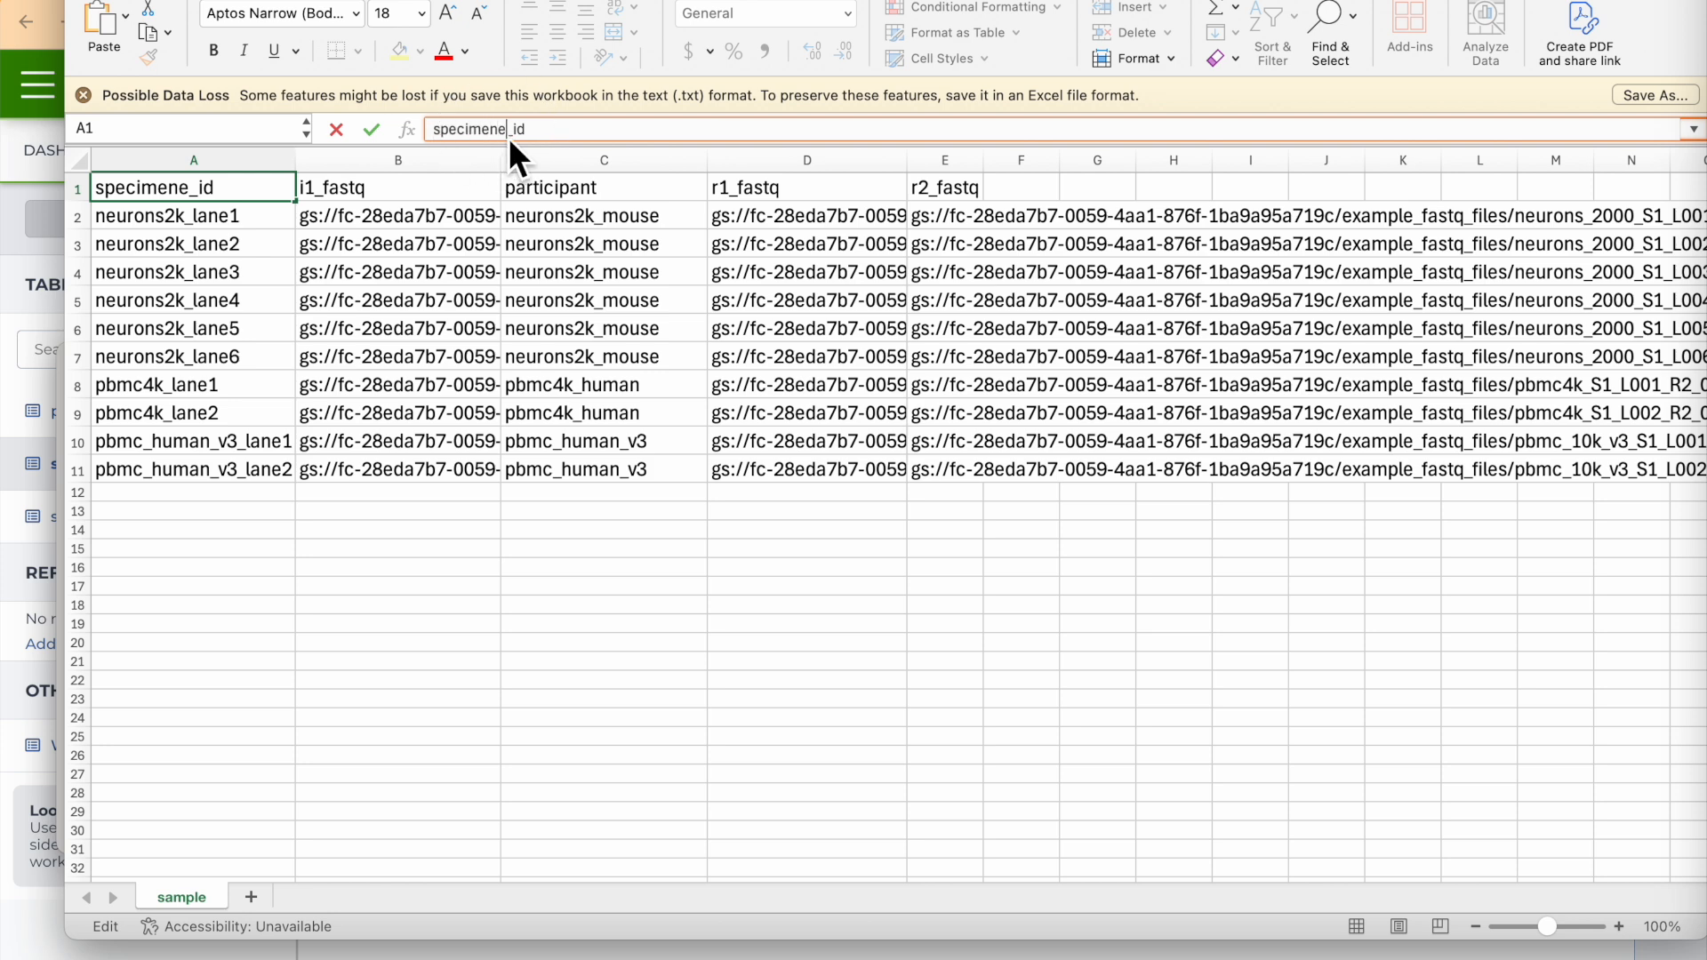
key("Delete")
left_click(286, 282)
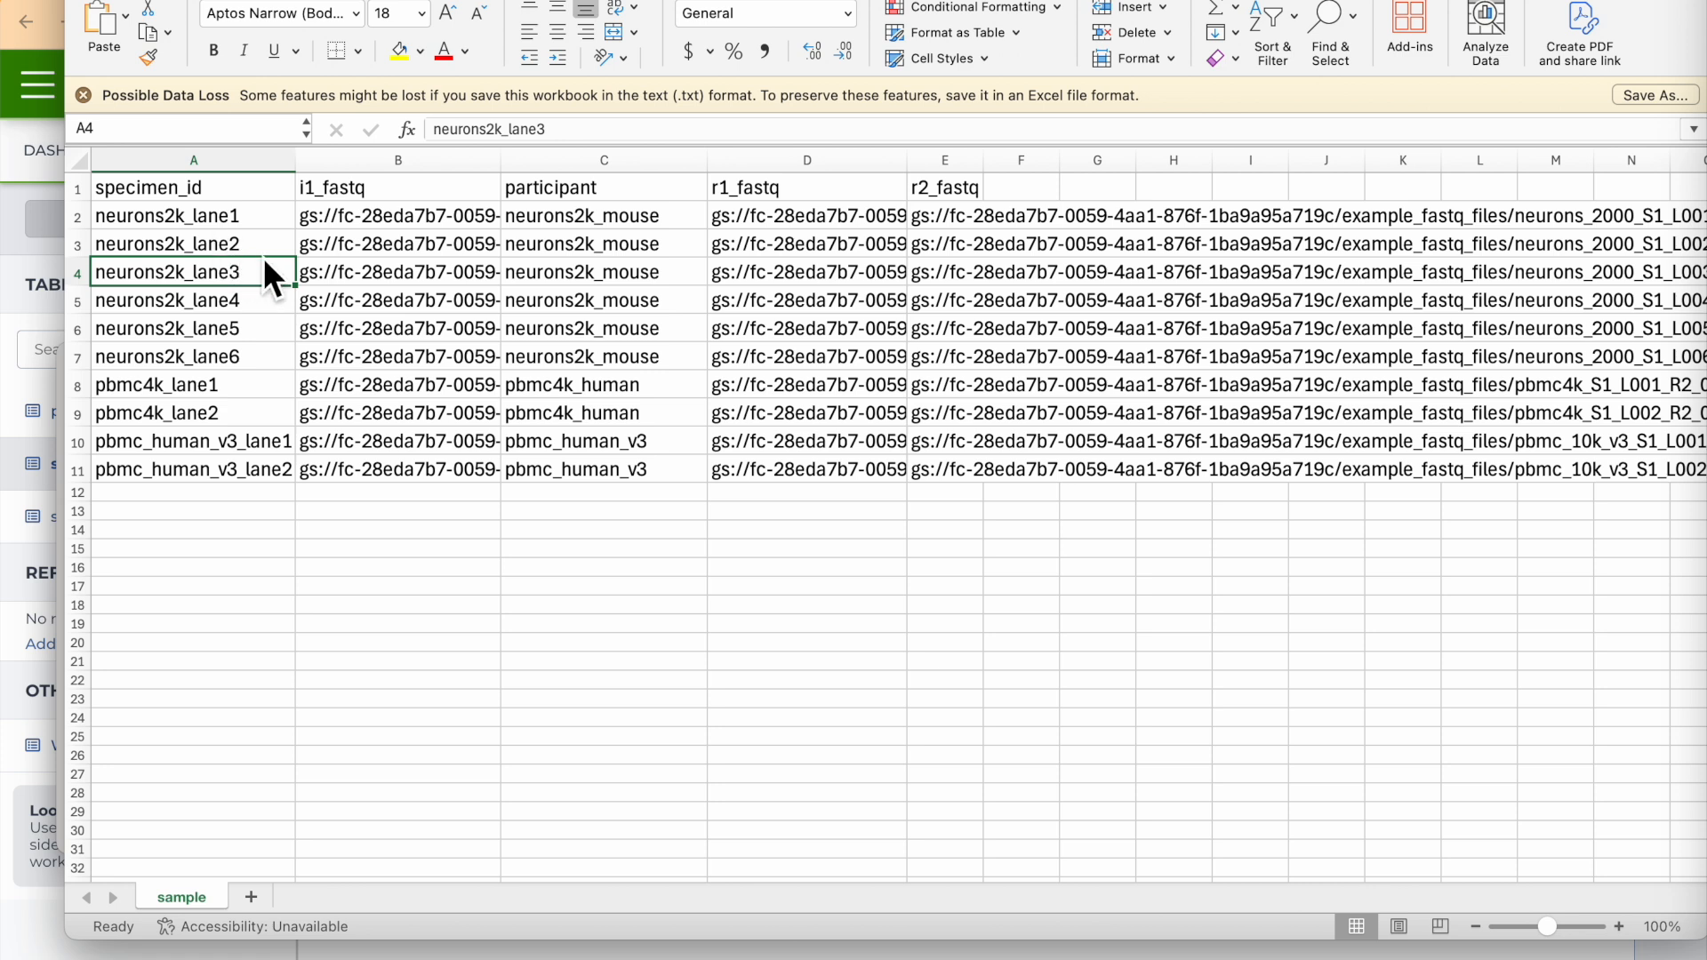
Insert a blank column before i1_fastq and enter collection_date as its header.
left_click(194, 160)
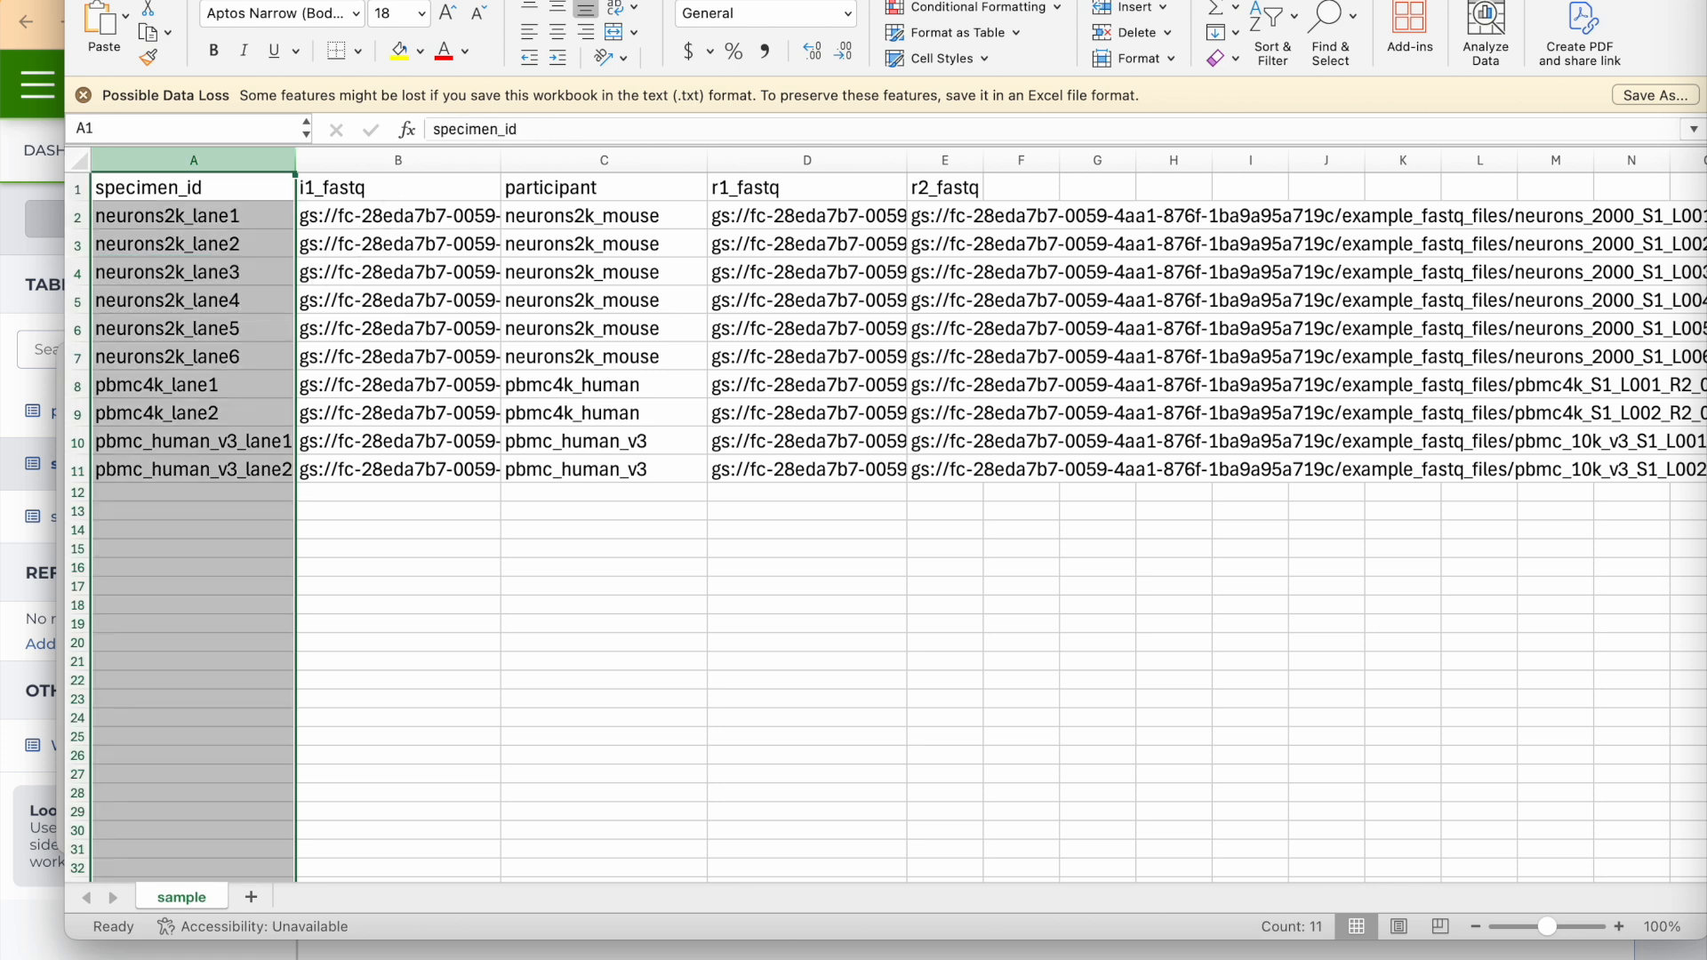
left_click(392, 159)
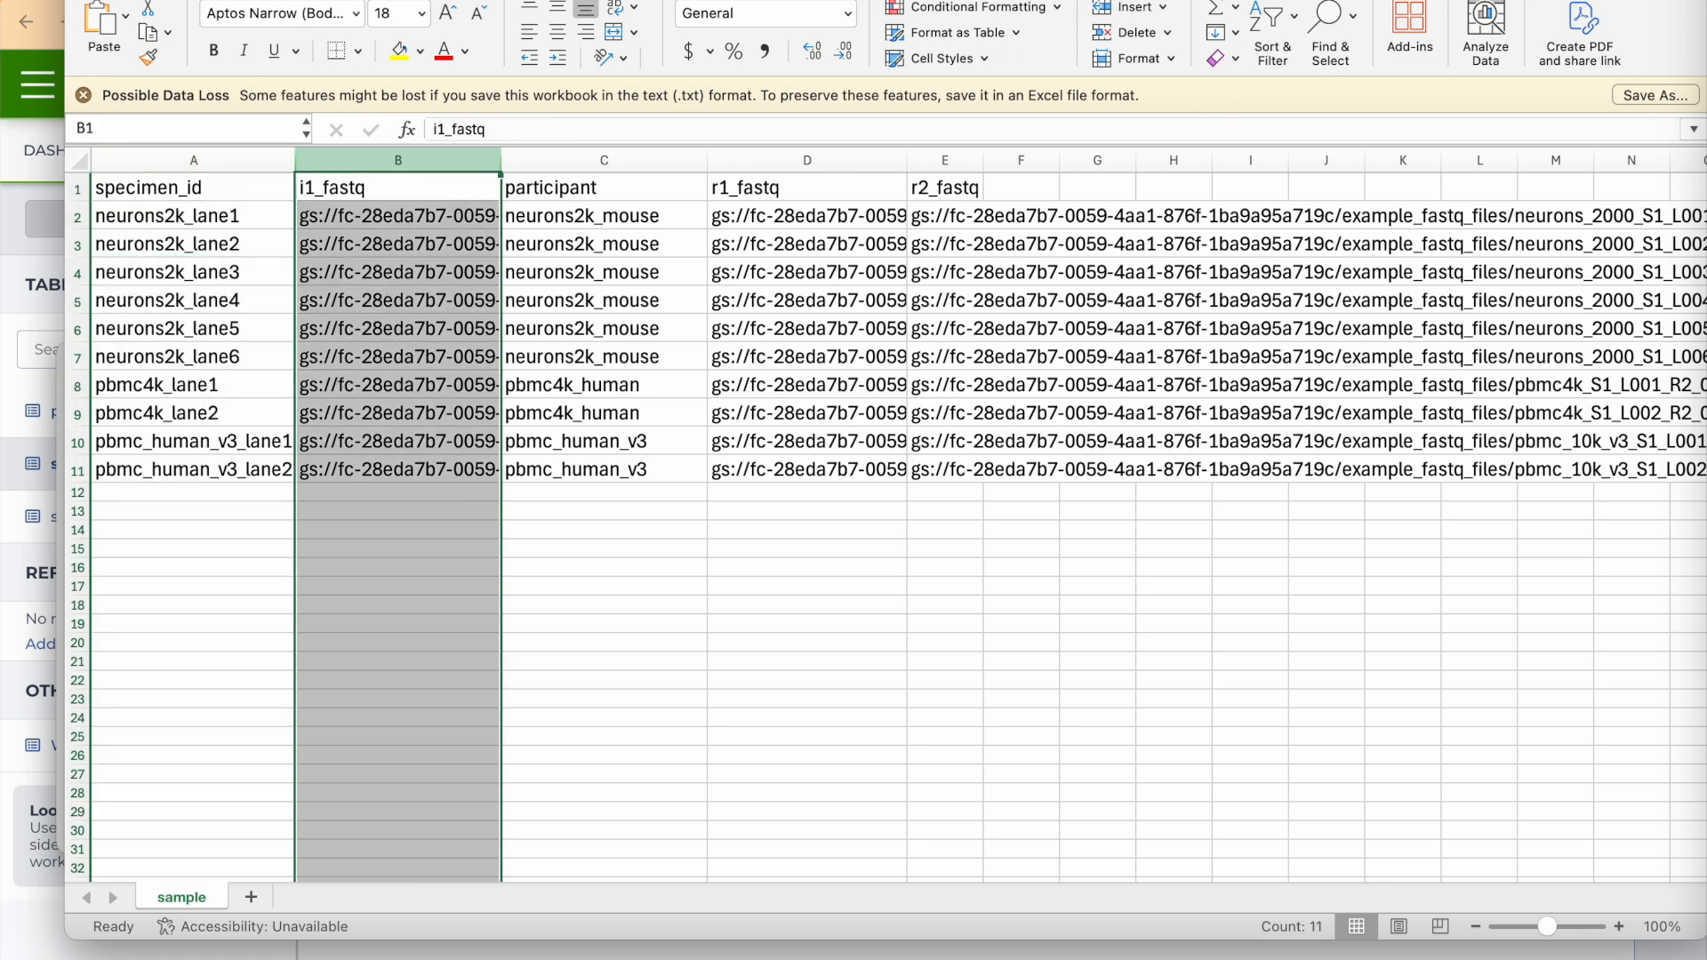
left_click(302, 0)
left_click(349, 0)
left_click(359, 192)
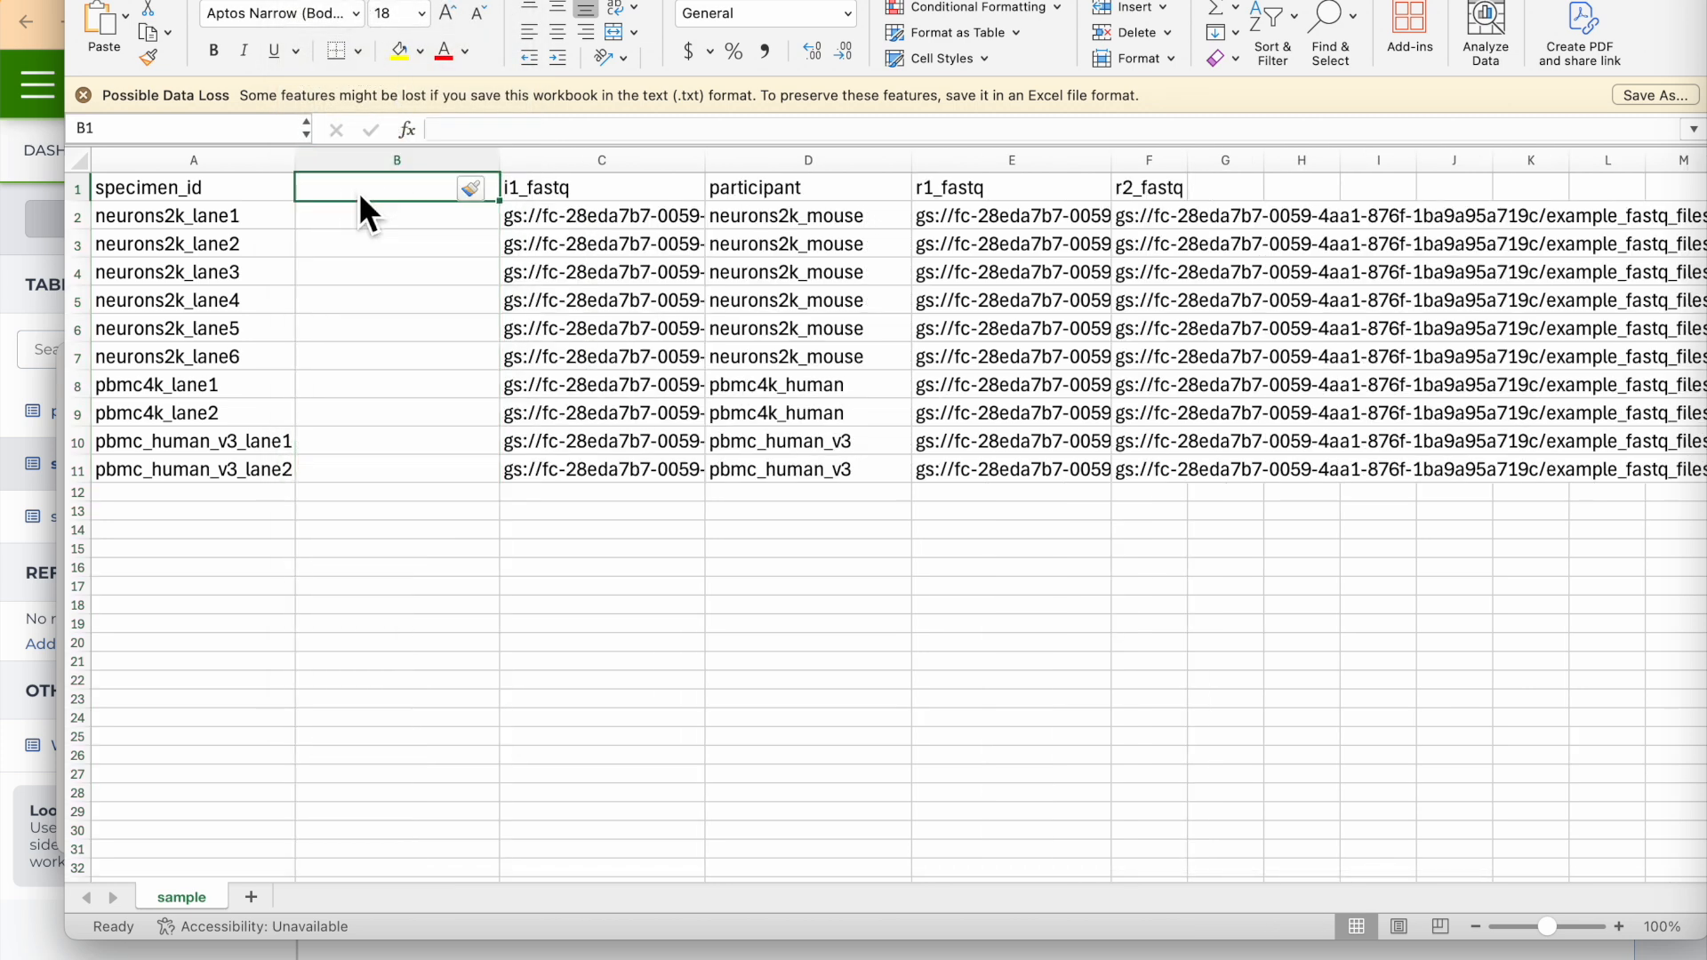
type("col")
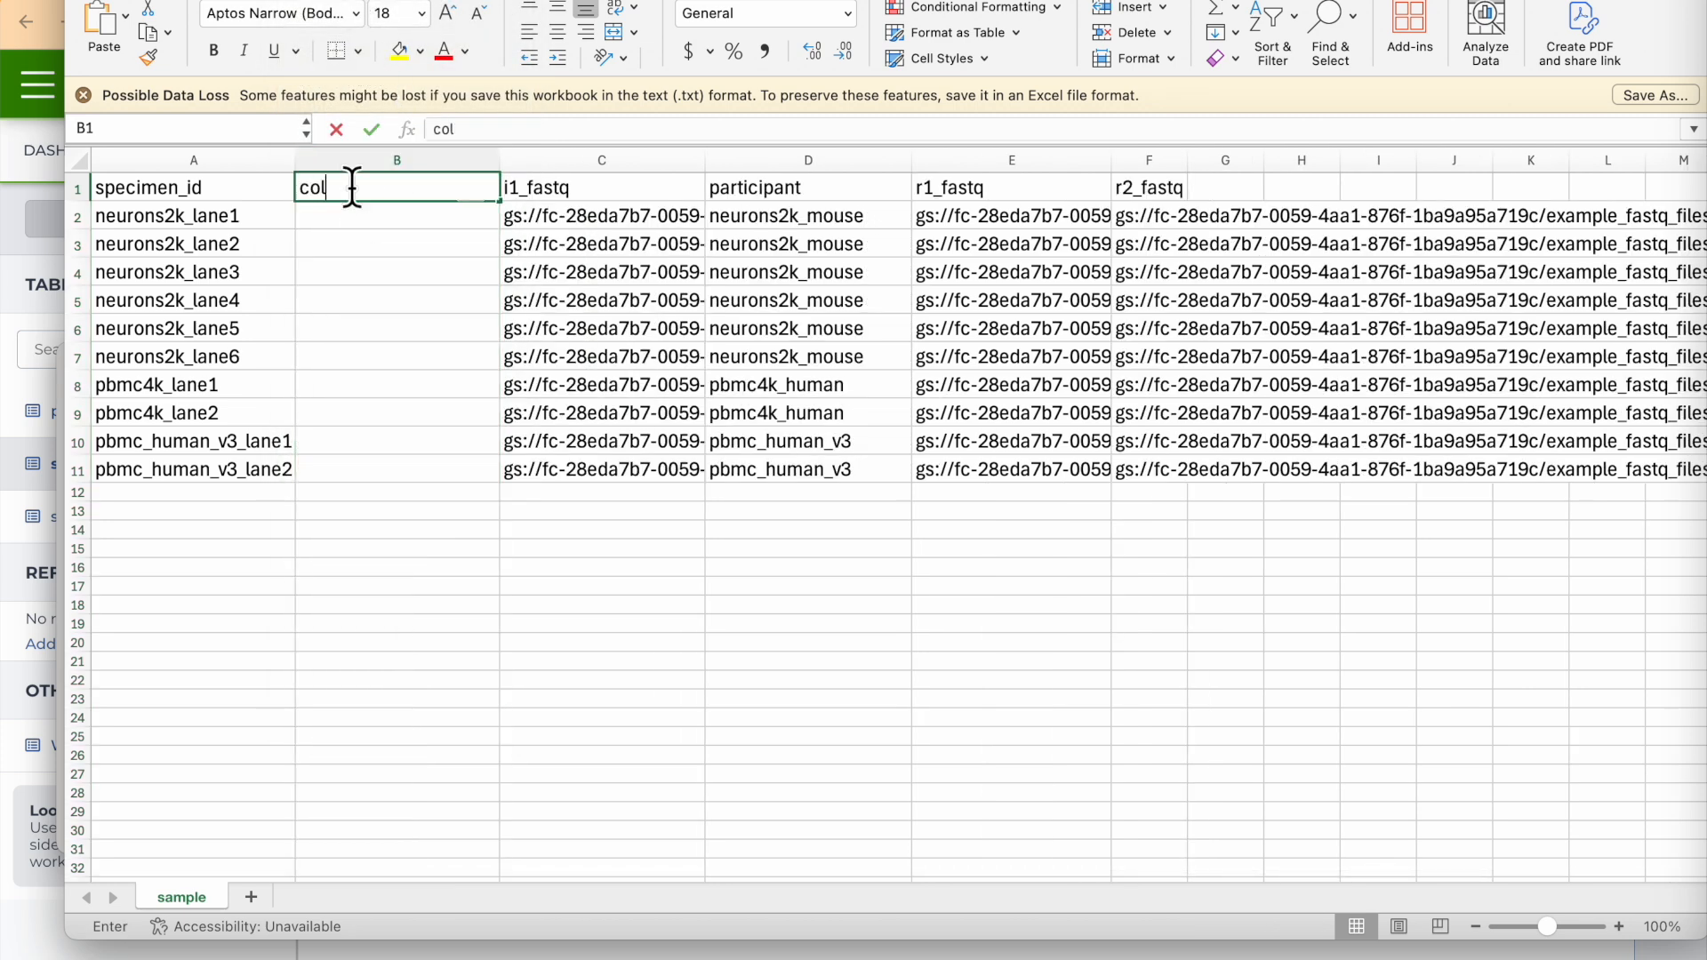
type("lection_date")
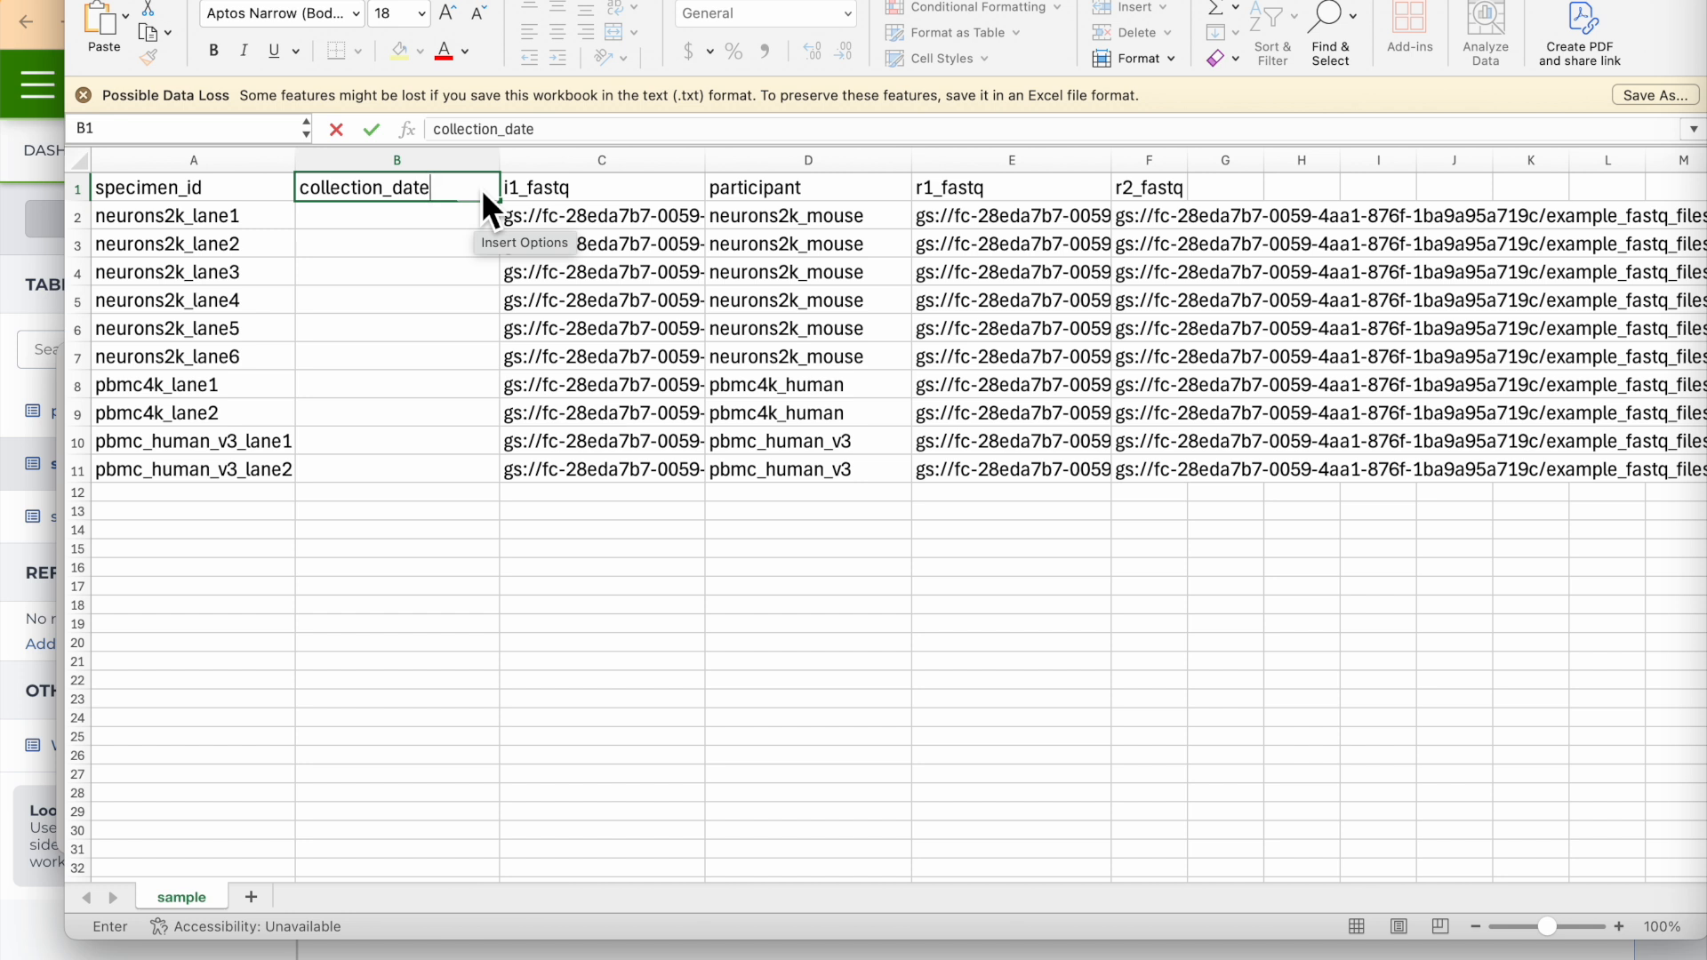
Enter 2025/01/5 as the collection date for the neurons2k_lane1 row.
left_click(432, 217)
type("2025/01/")
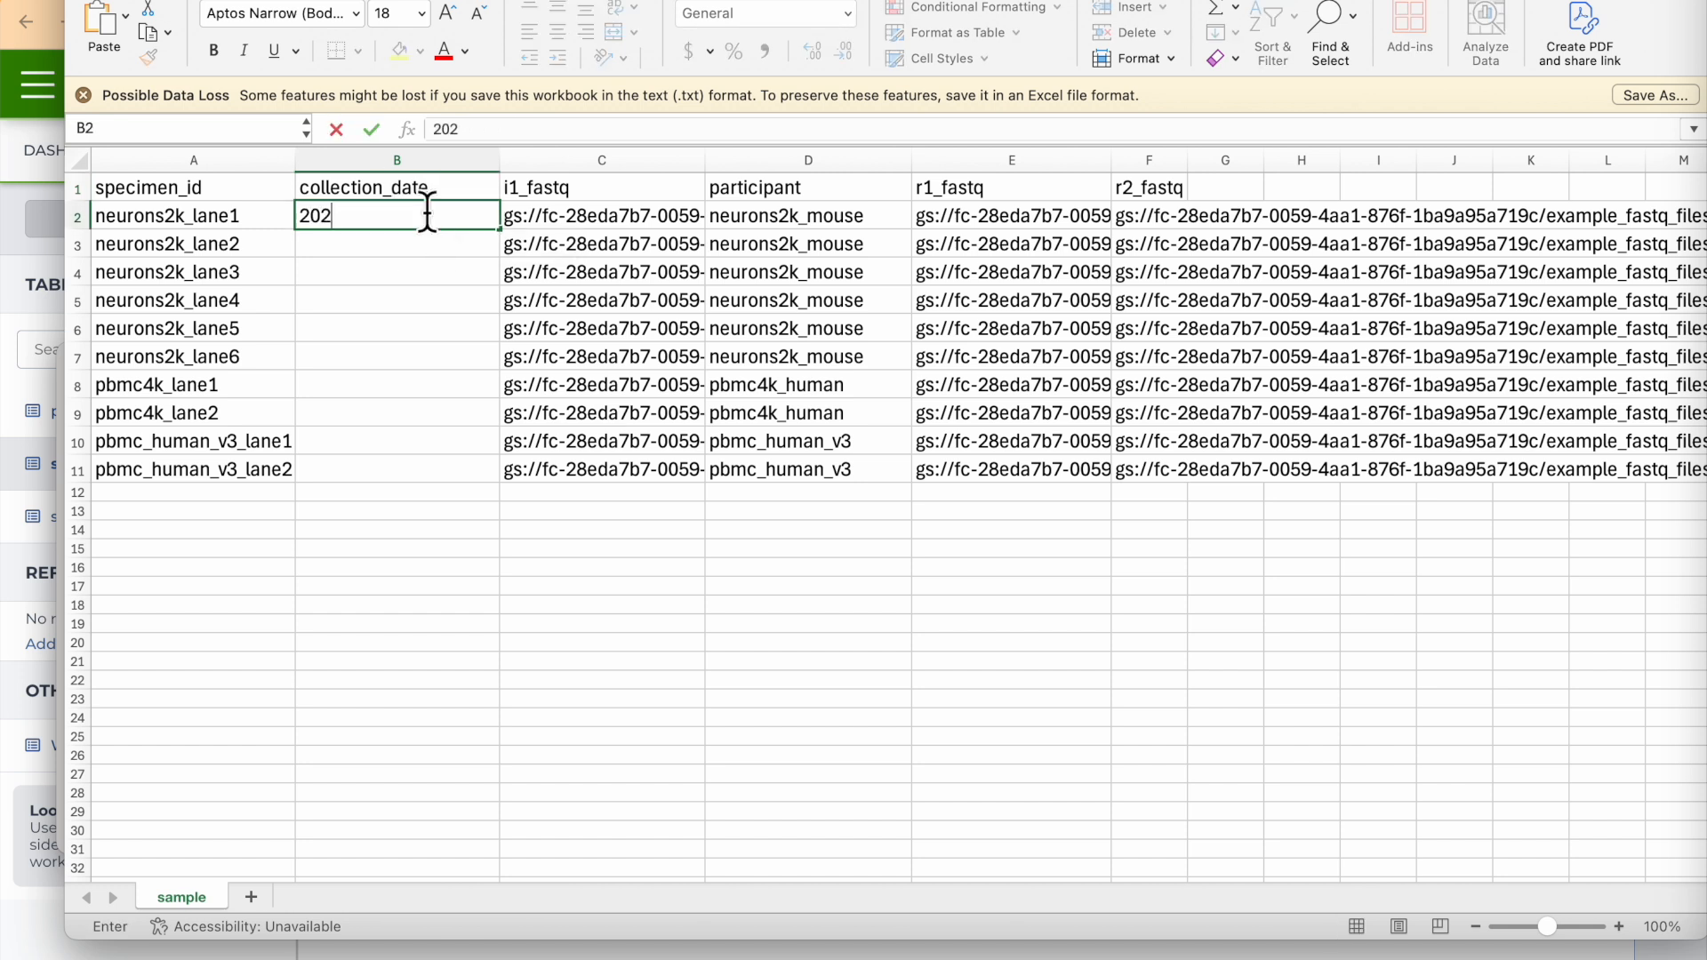
type("5")
left_click(403, 259)
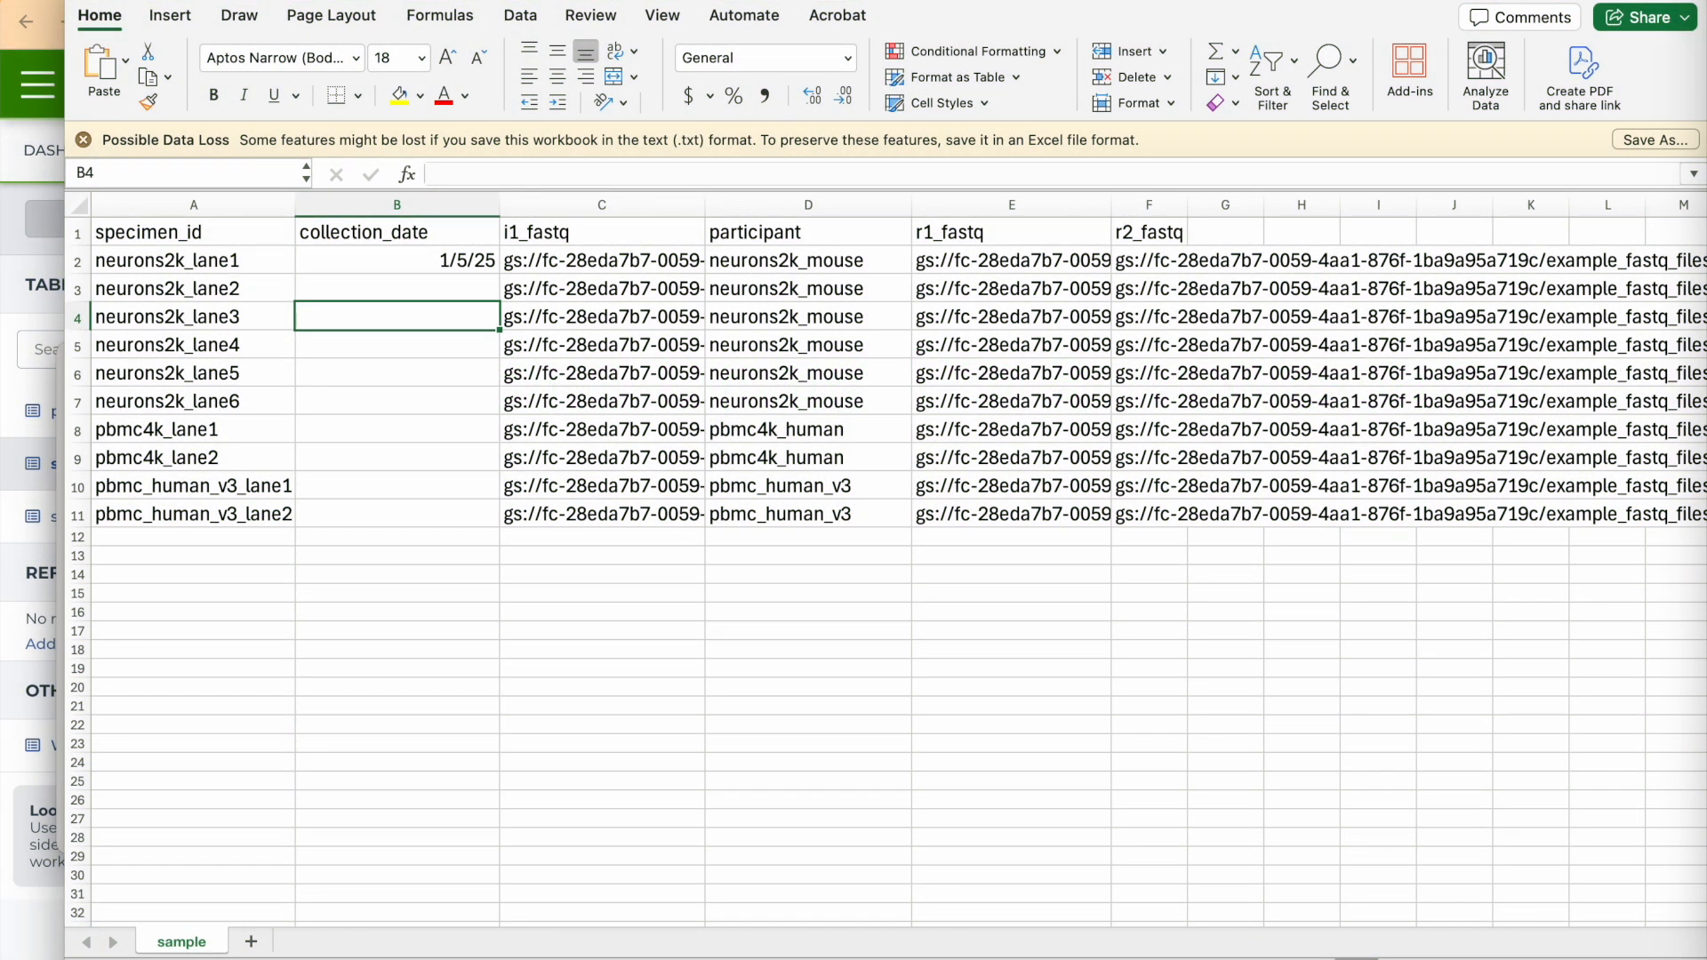
Save the edited sample table file.
left_click(135, 0)
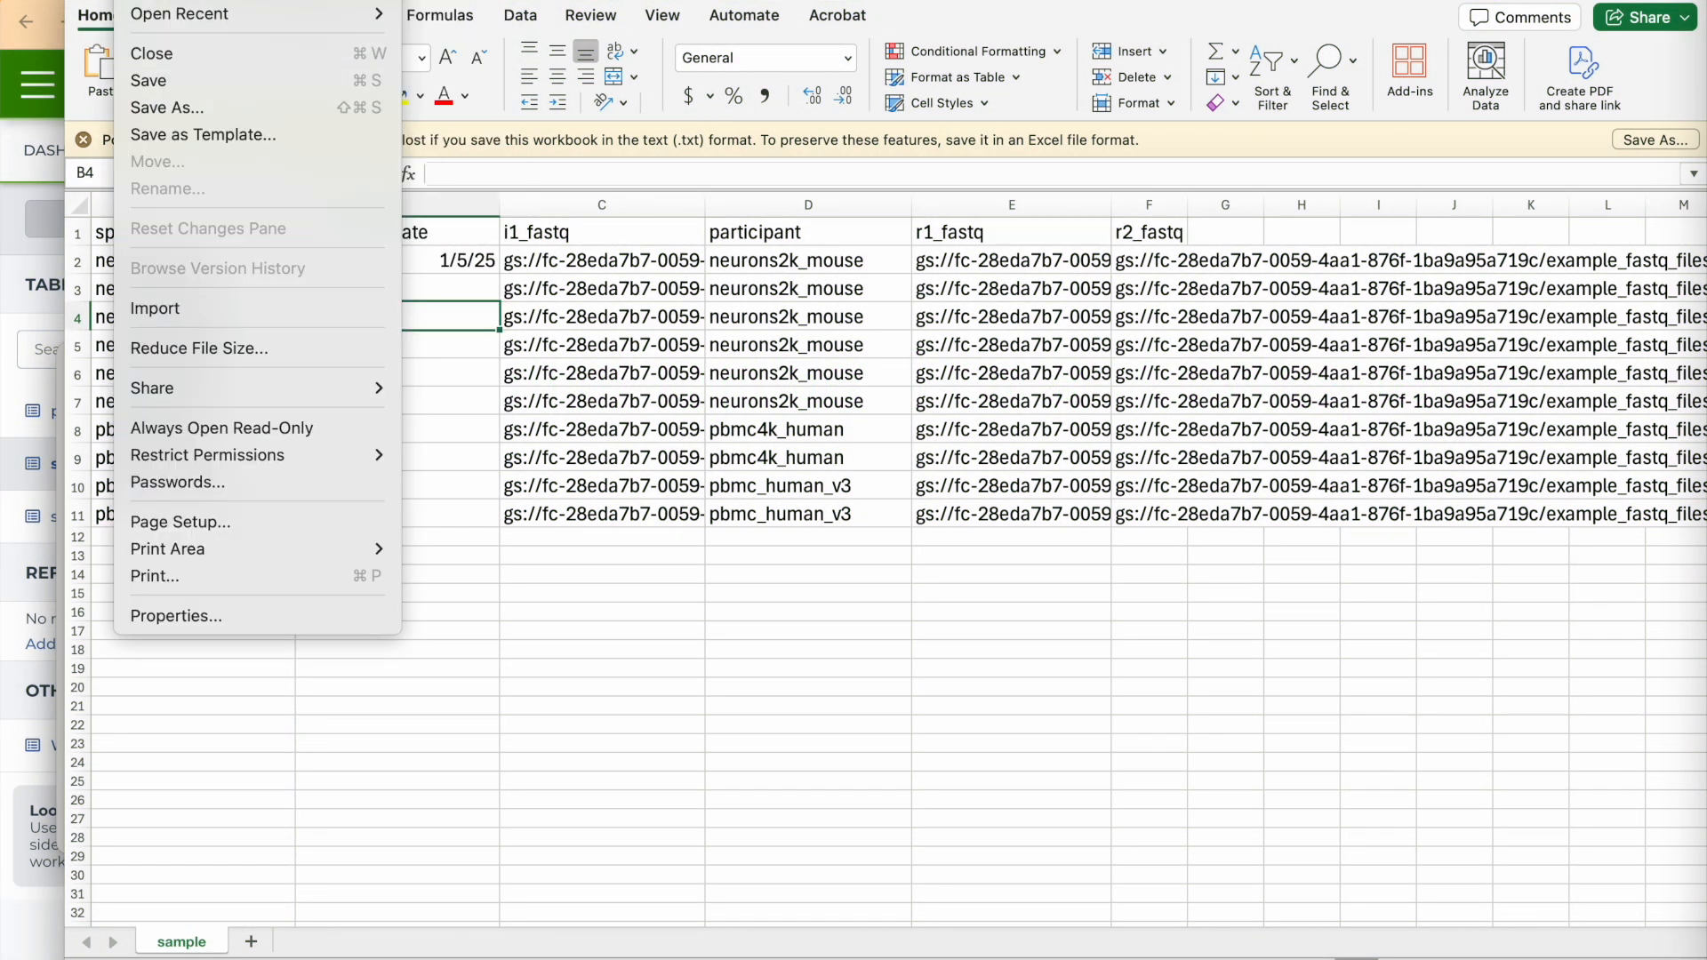
left_click(169, 83)
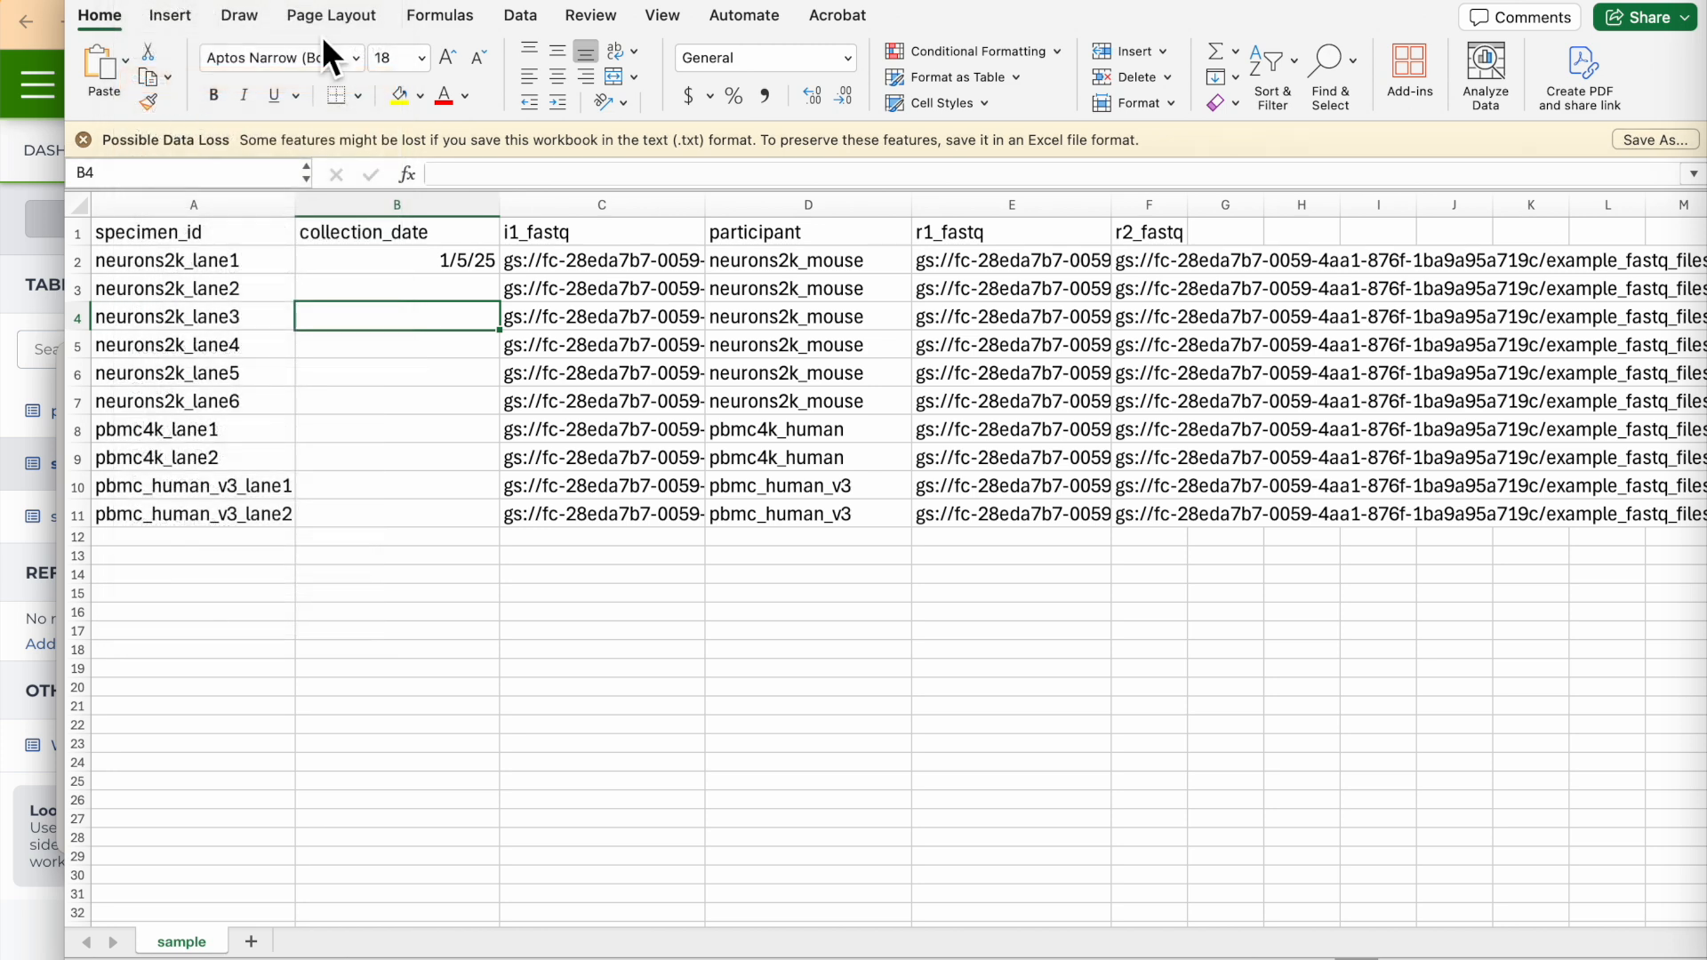
left_click(136, 0)
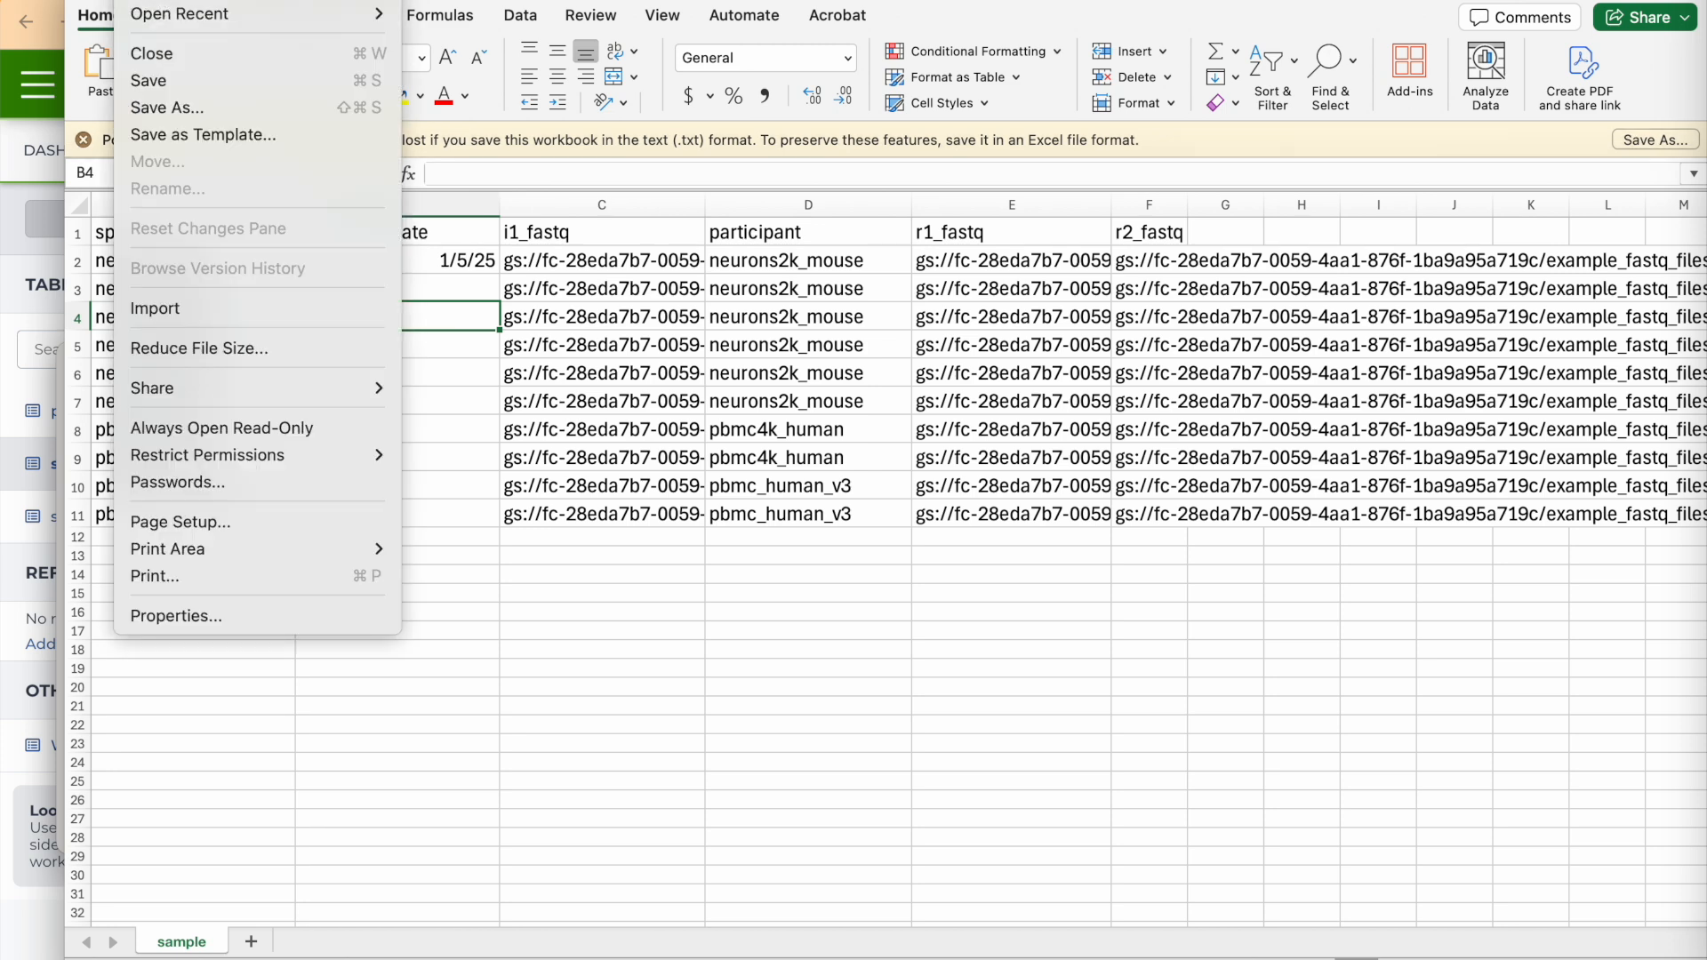
mouse_move(315, 0)
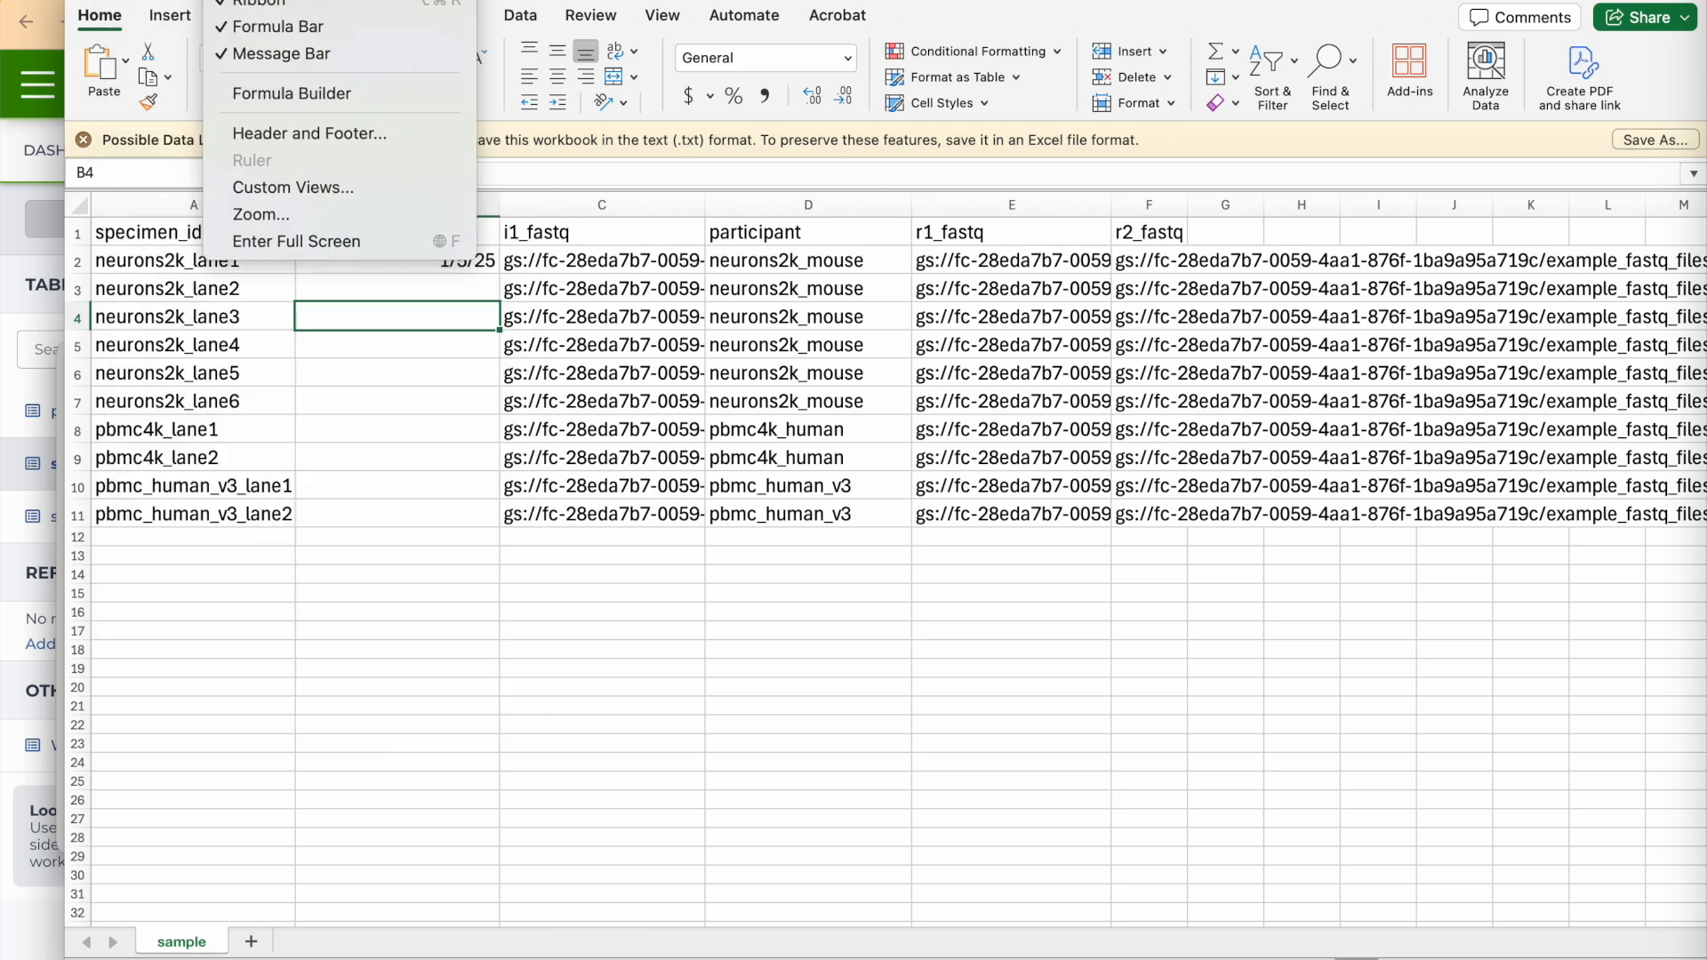
mouse_move(135, 0)
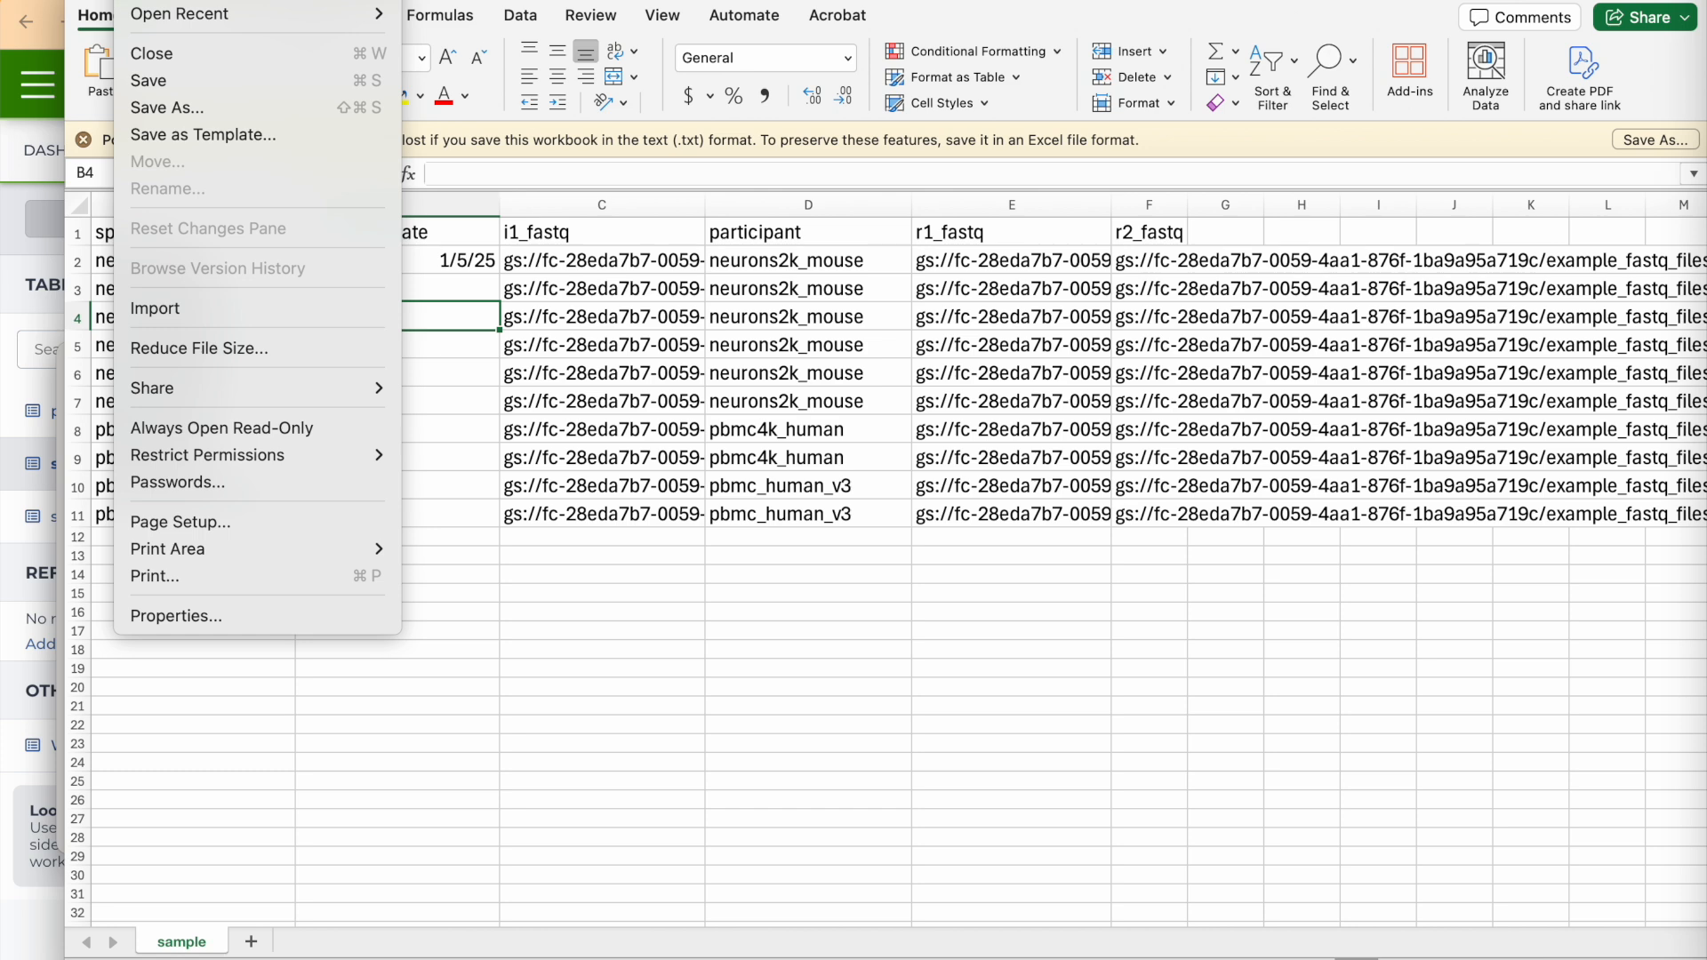
left_click(167, 107)
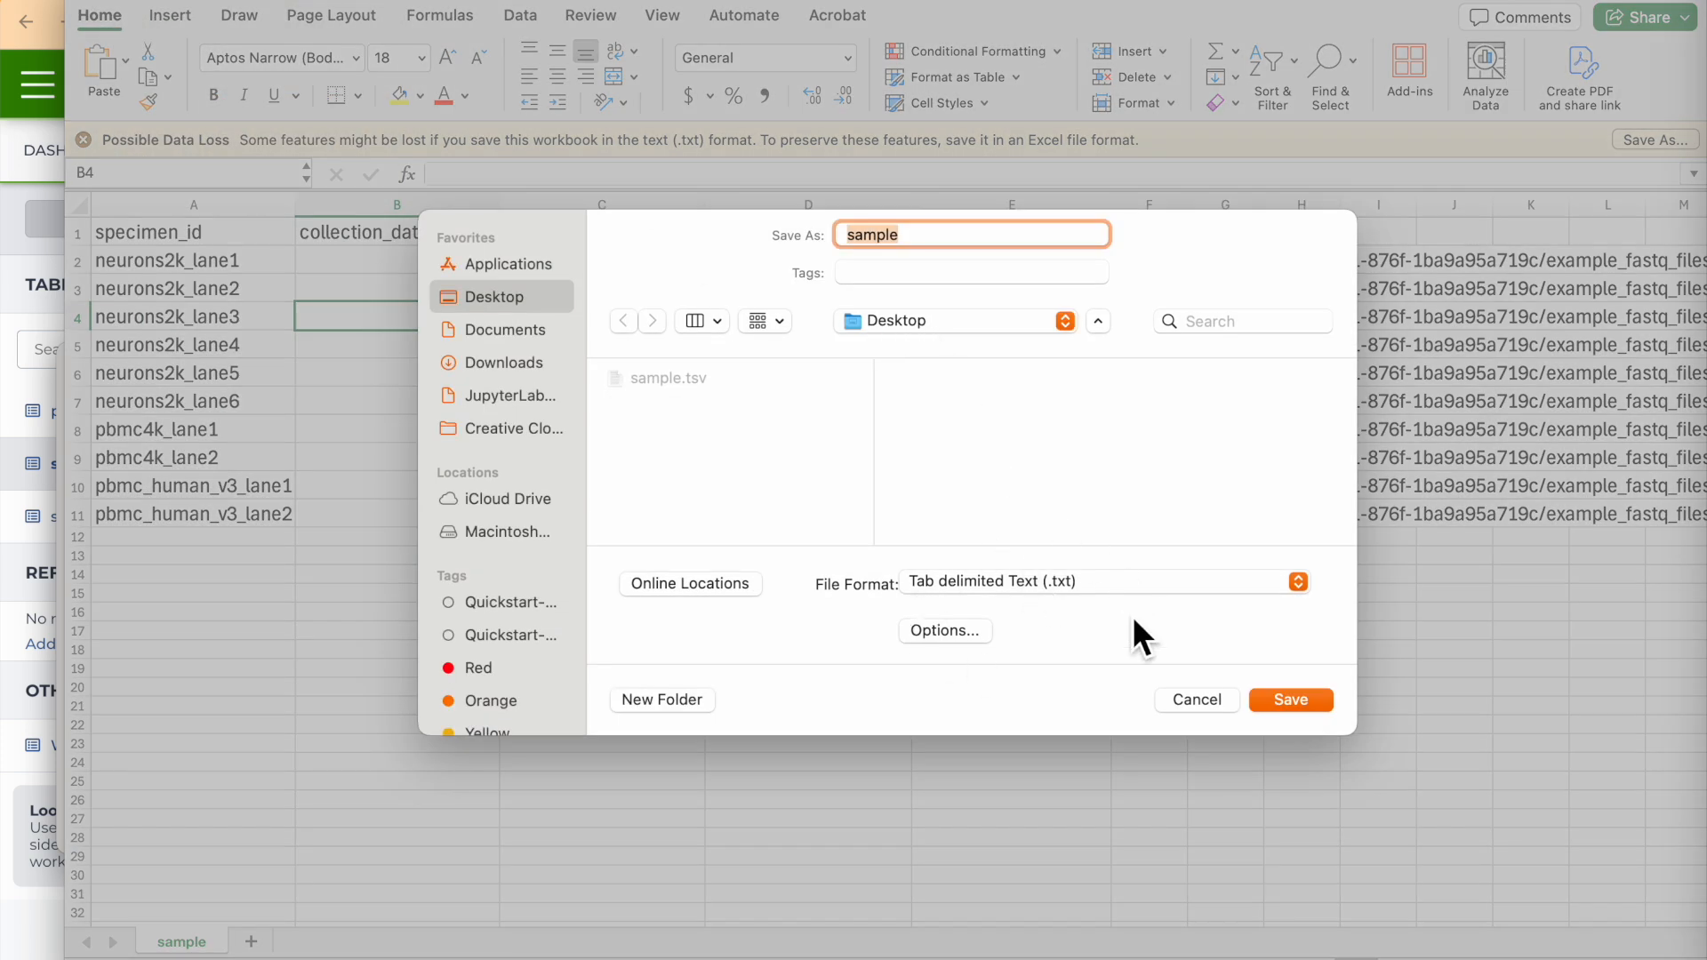
left_click(1203, 697)
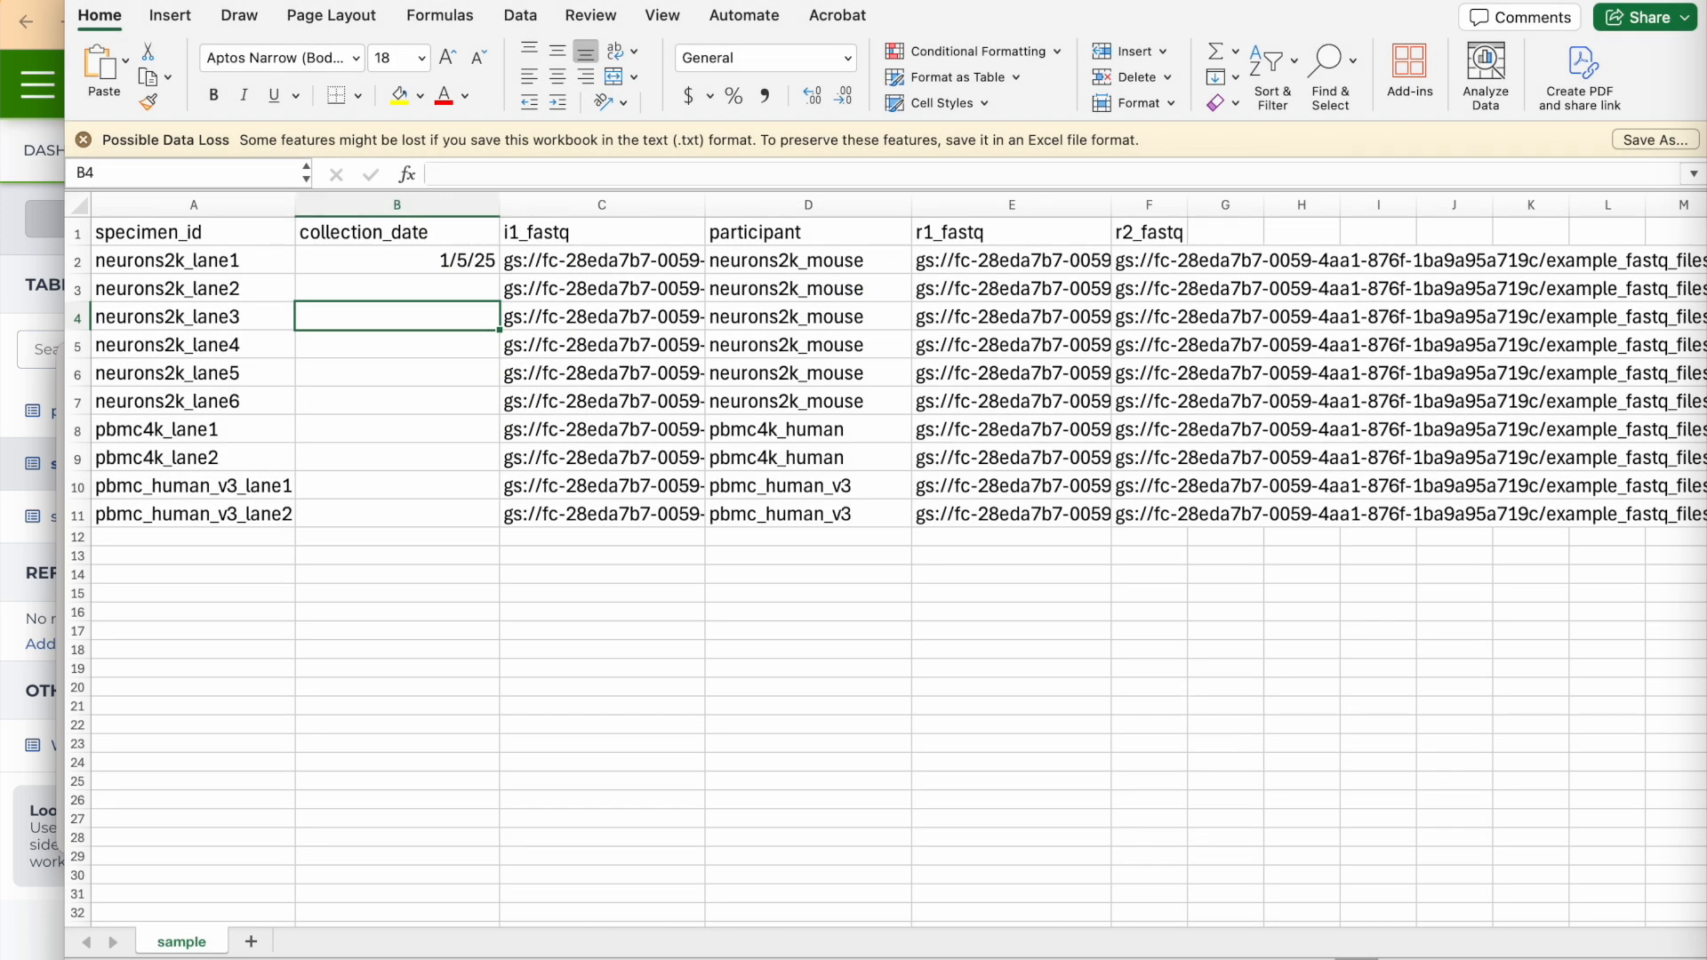
Close the sample workbook, switch to Finder and rename sample.tsv on the Desktop to specimen.tsv.
left_click(96, 0)
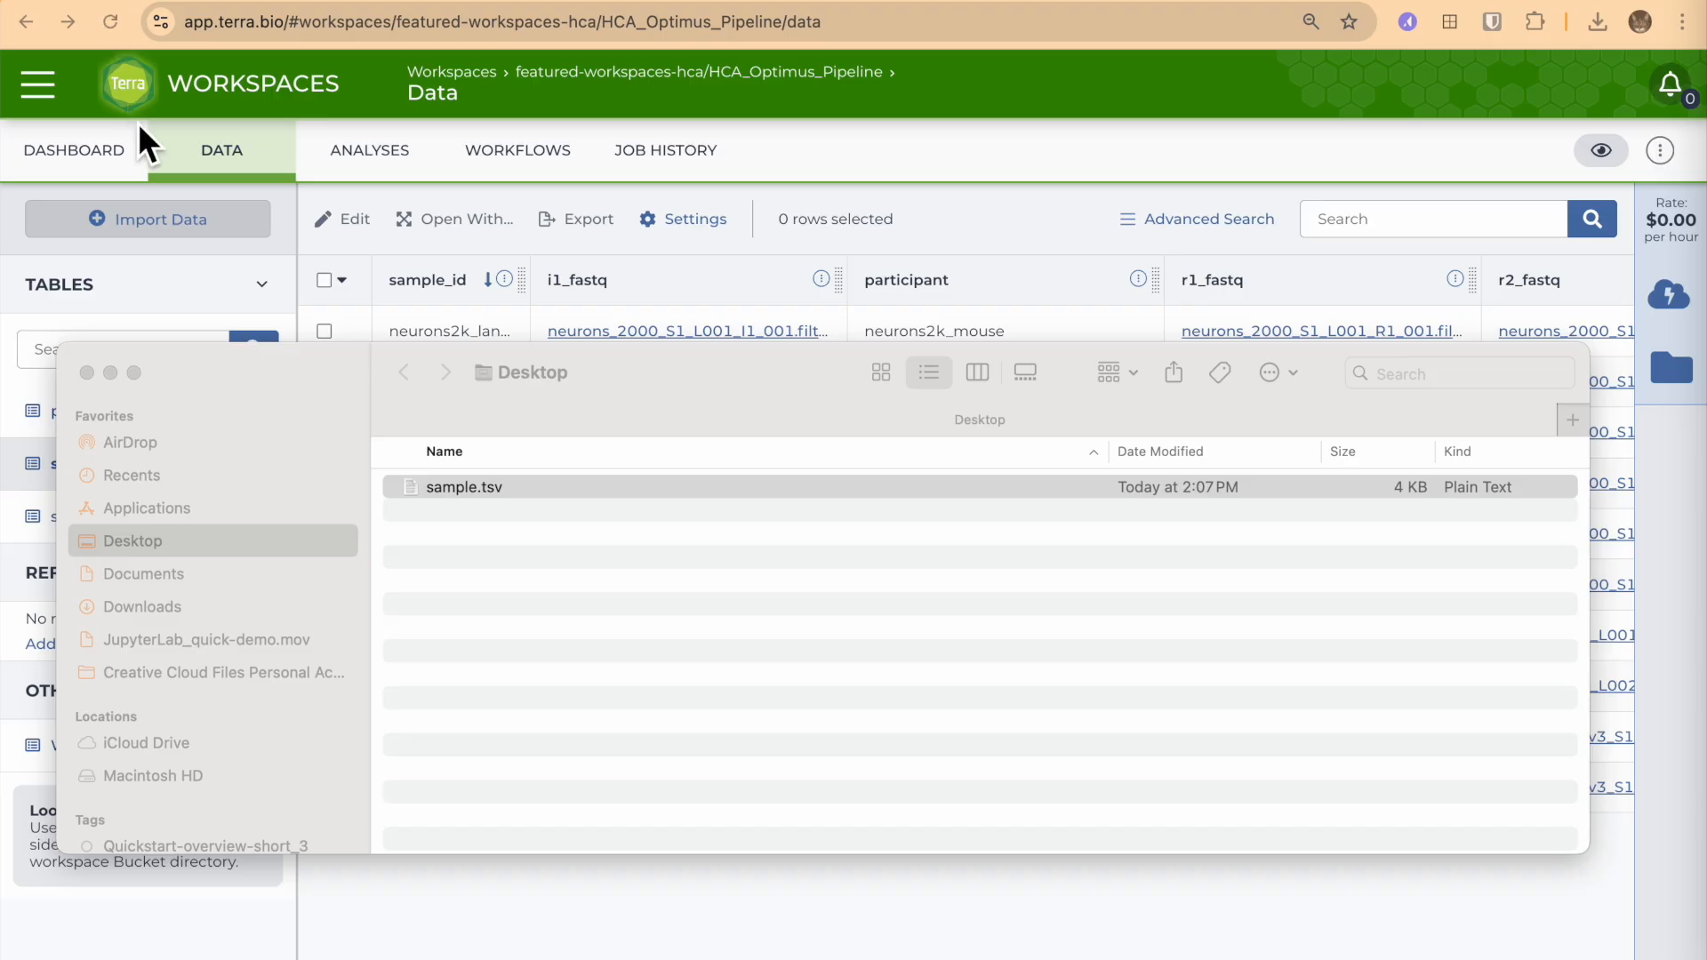
left_click(87, 372)
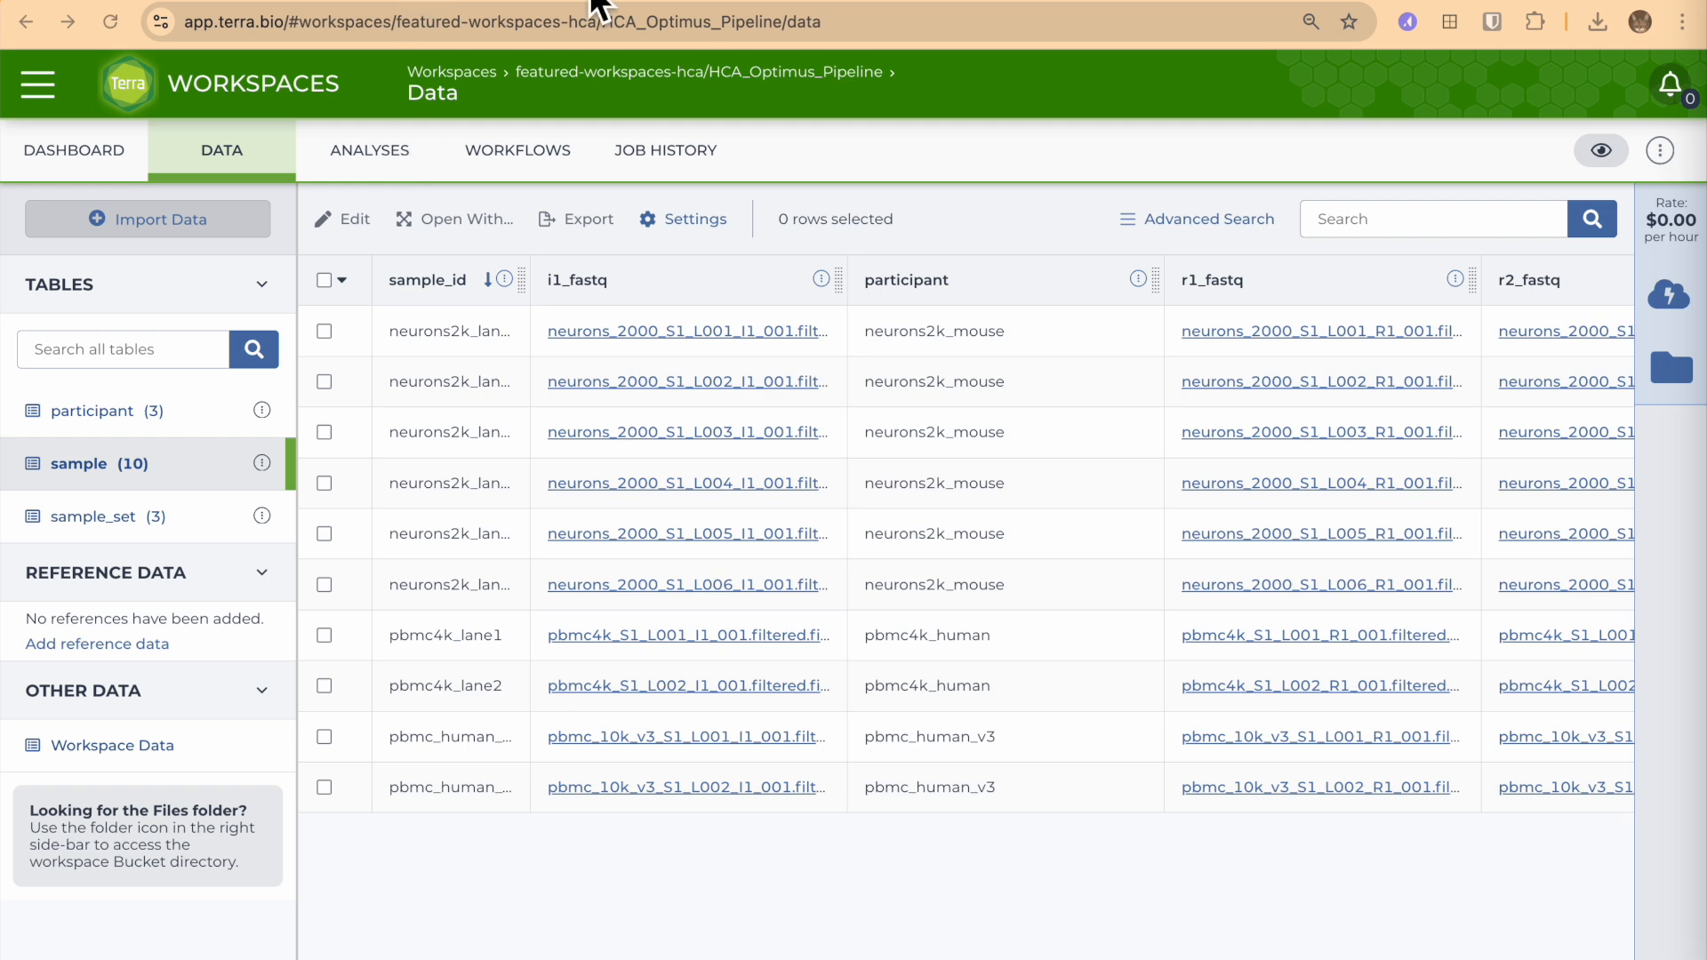
key("super+Tab")
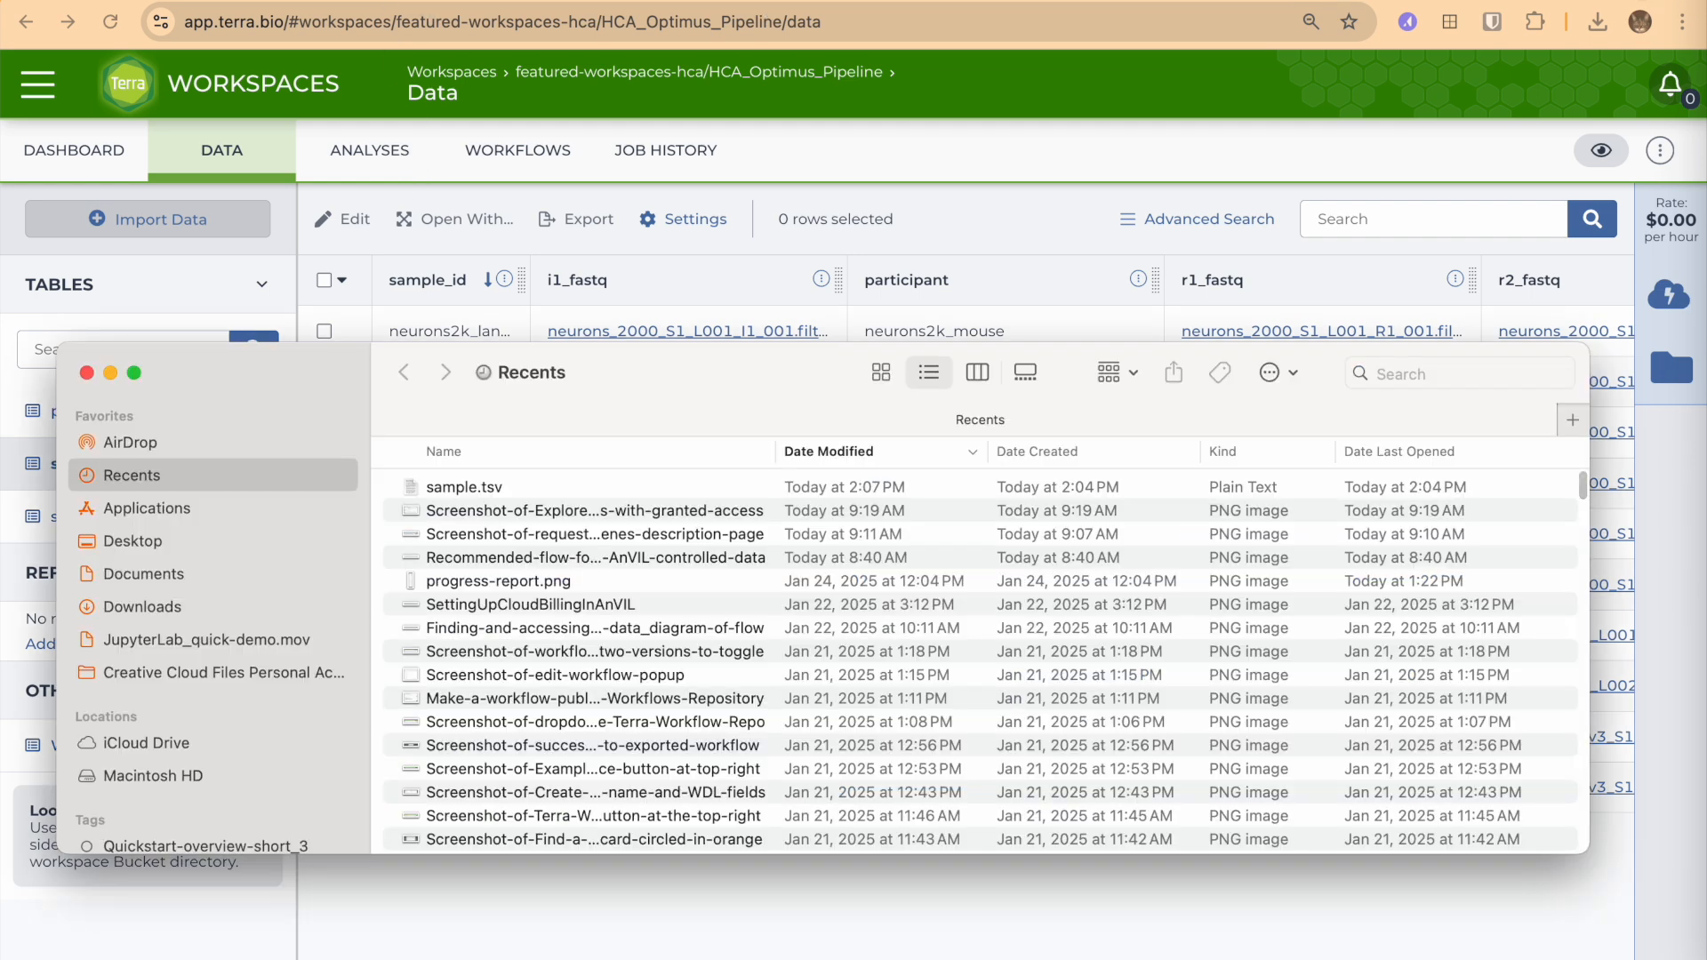
left_click(223, 538)
left_click(451, 491)
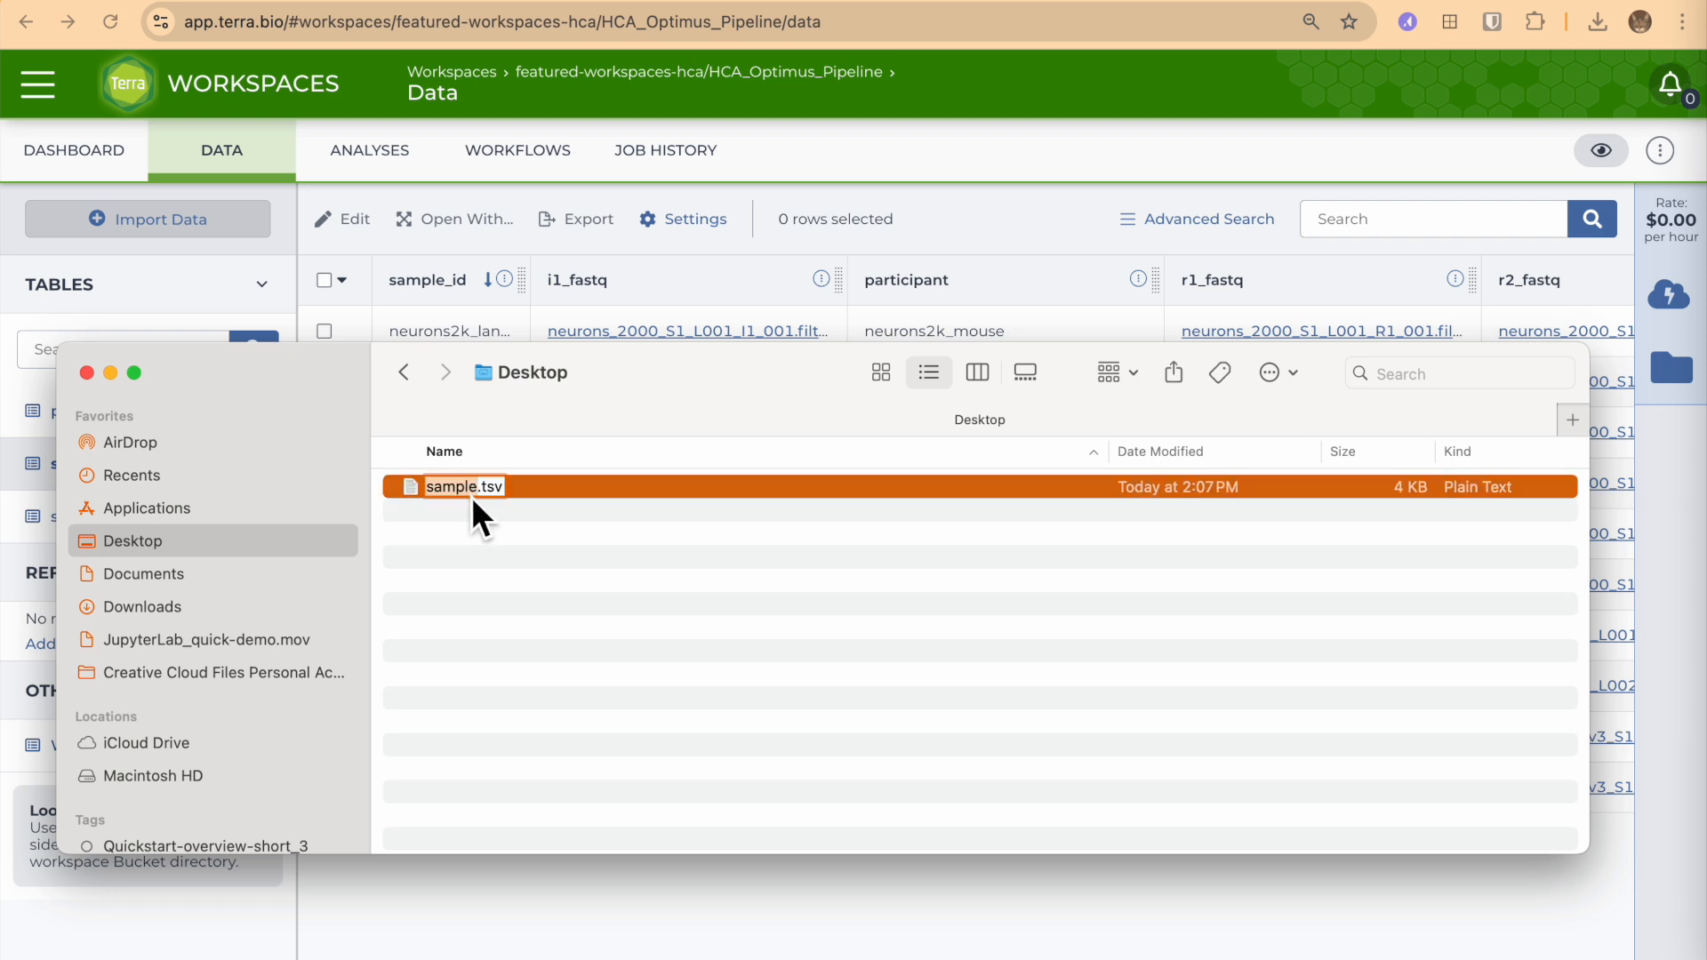
type("specimen")
key("Return")
left_click(90, 374)
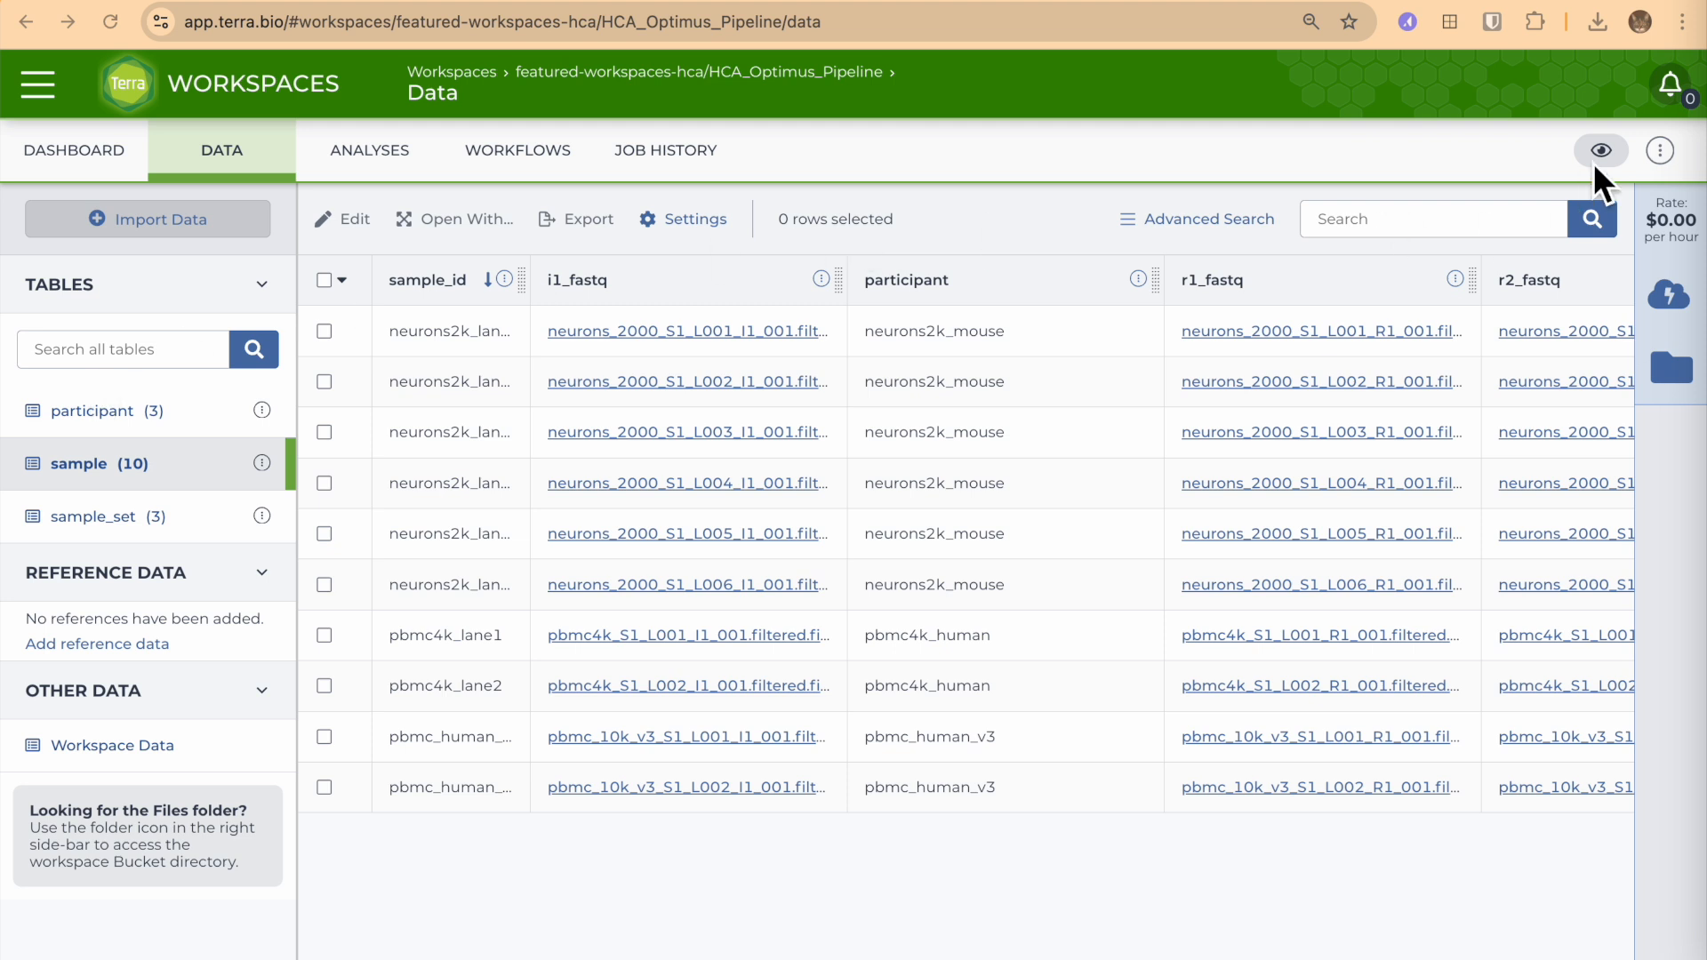
Start cloning the HCA_Optimus_Pipeline workspace and name the clone HCA_Optimus_Pipeline_AC-copy.
left_click(1668, 151)
left_click(1665, 157)
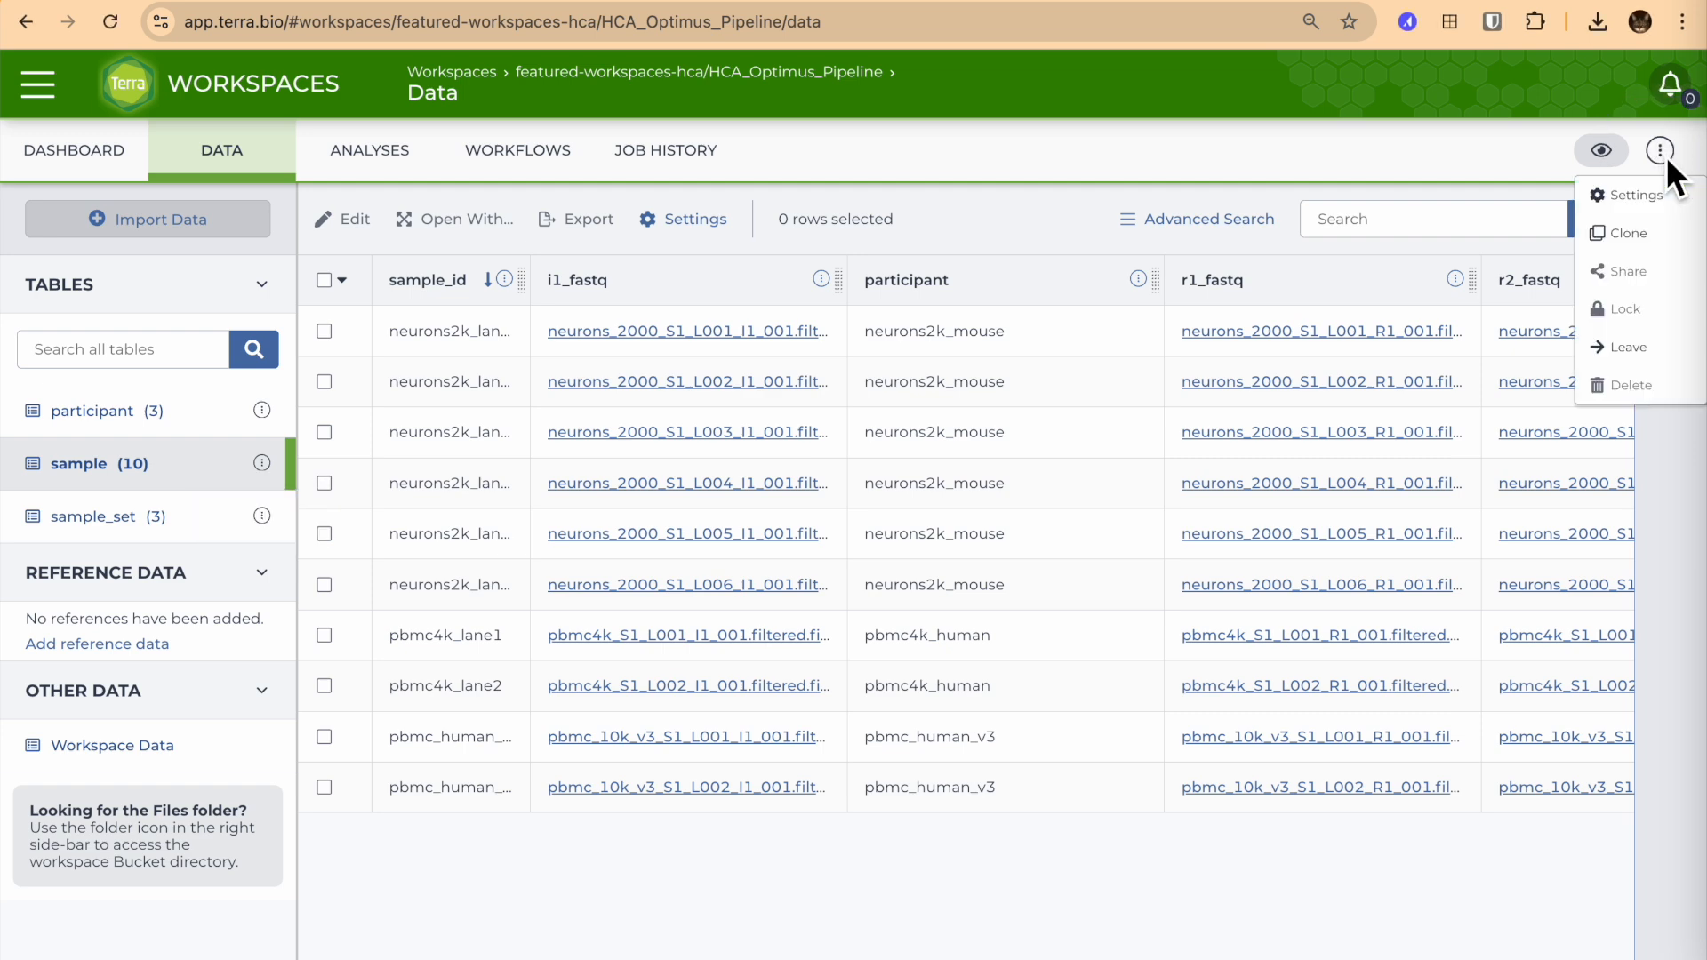
left_click(1628, 234)
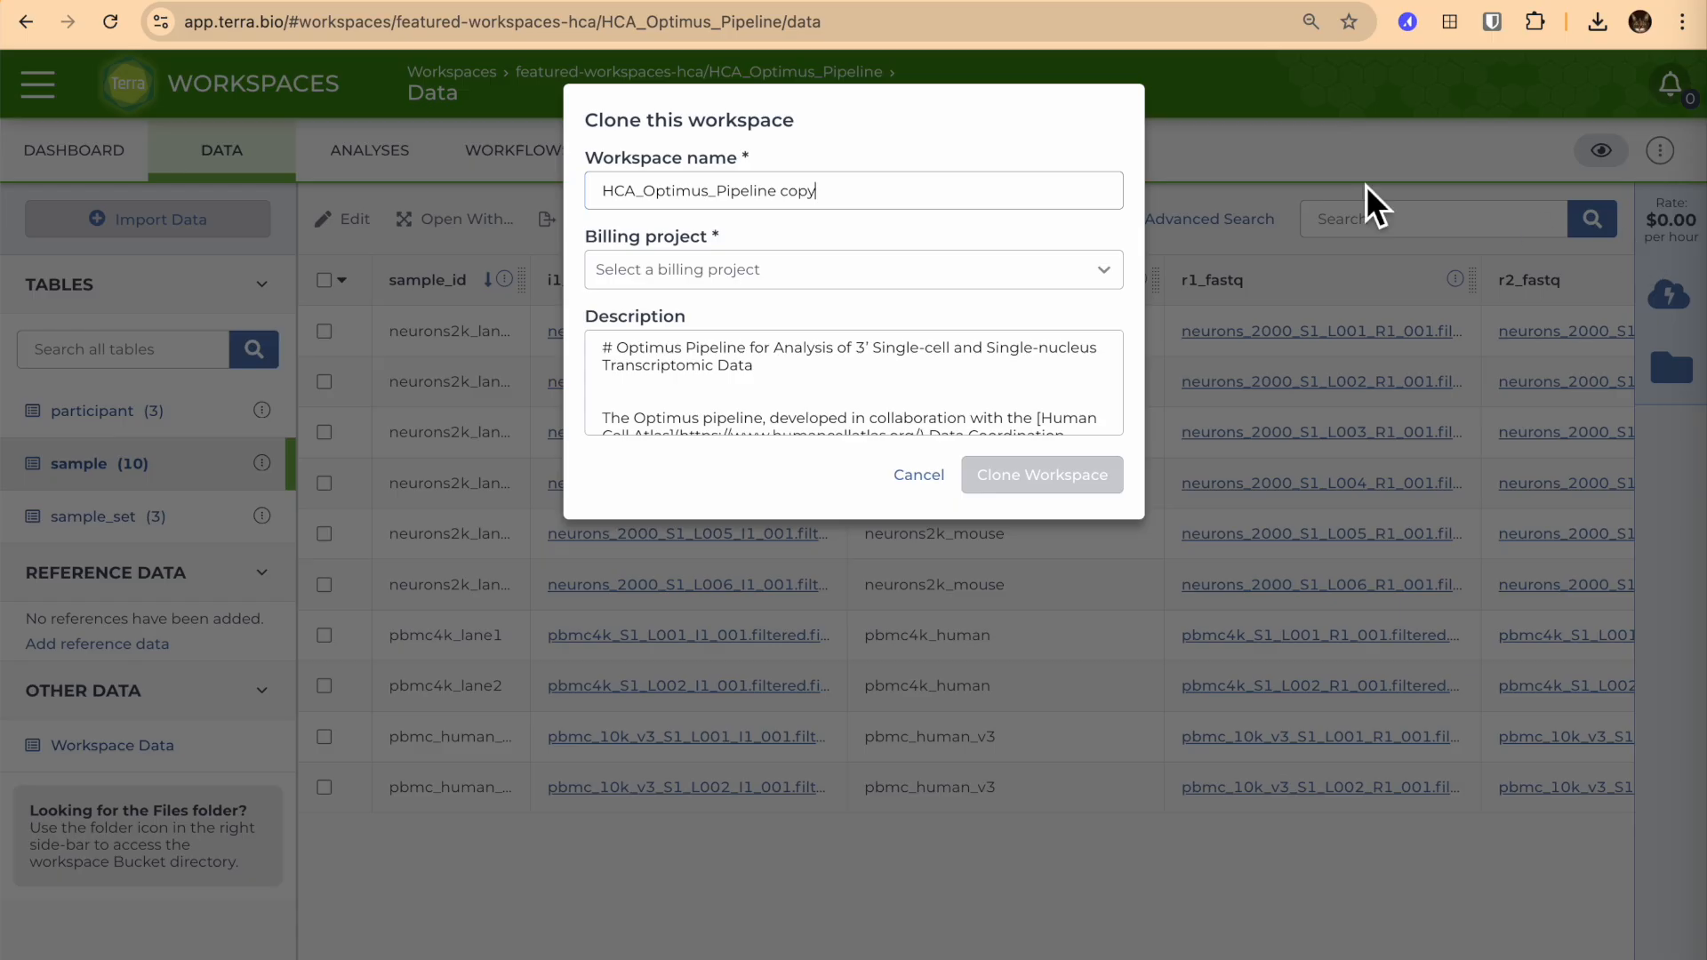
key("BackSpace")
key("BackSpace")
key("BackSpace")
key("BackSpace")
key("BackSpace")
type("_AC-d")
type("opy")
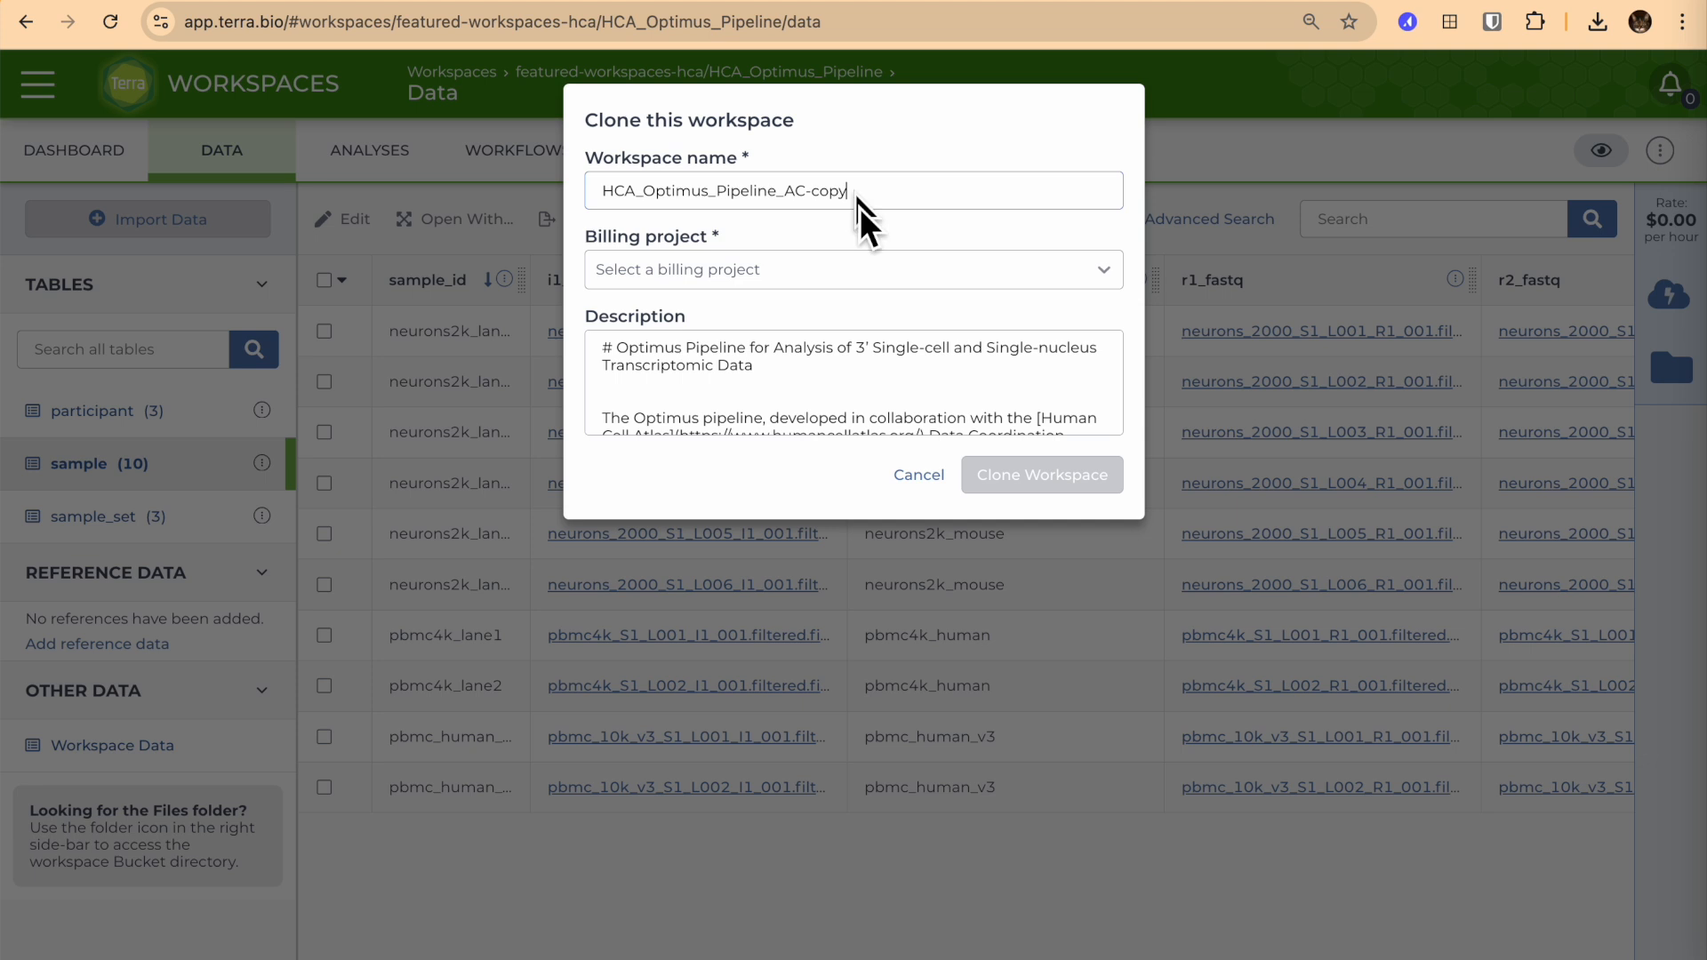
Assign the help-terra billing project to the clone and create the cloned workspace.
left_click(840, 277)
type("help")
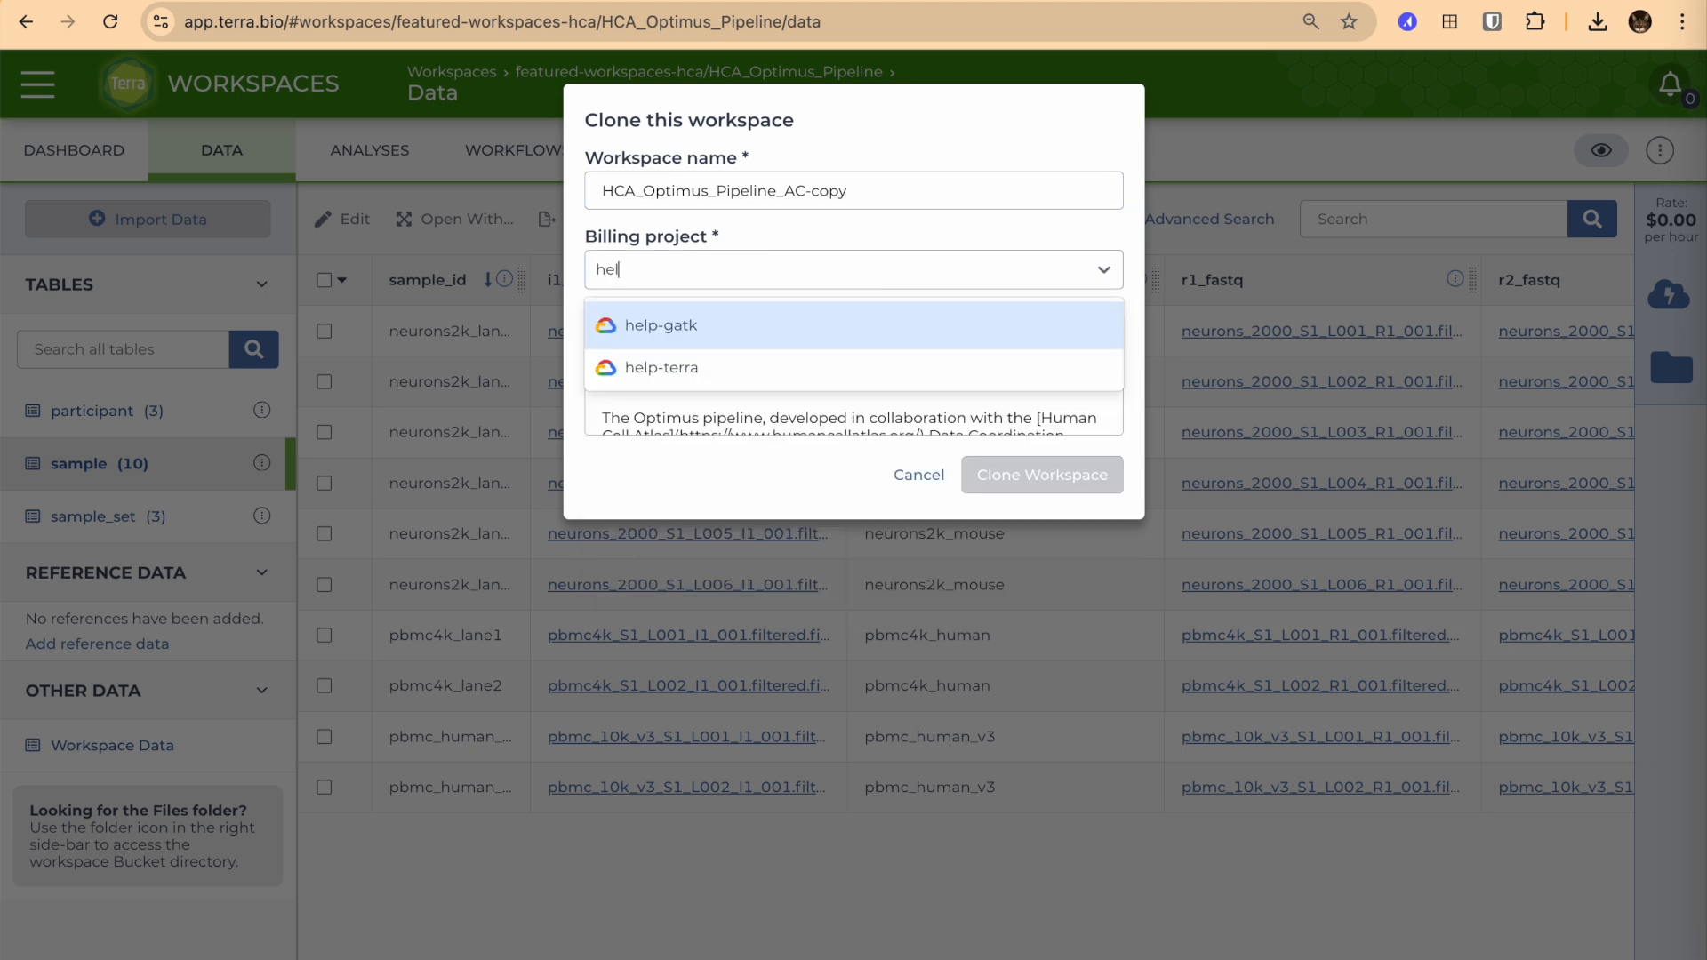
left_click(737, 374)
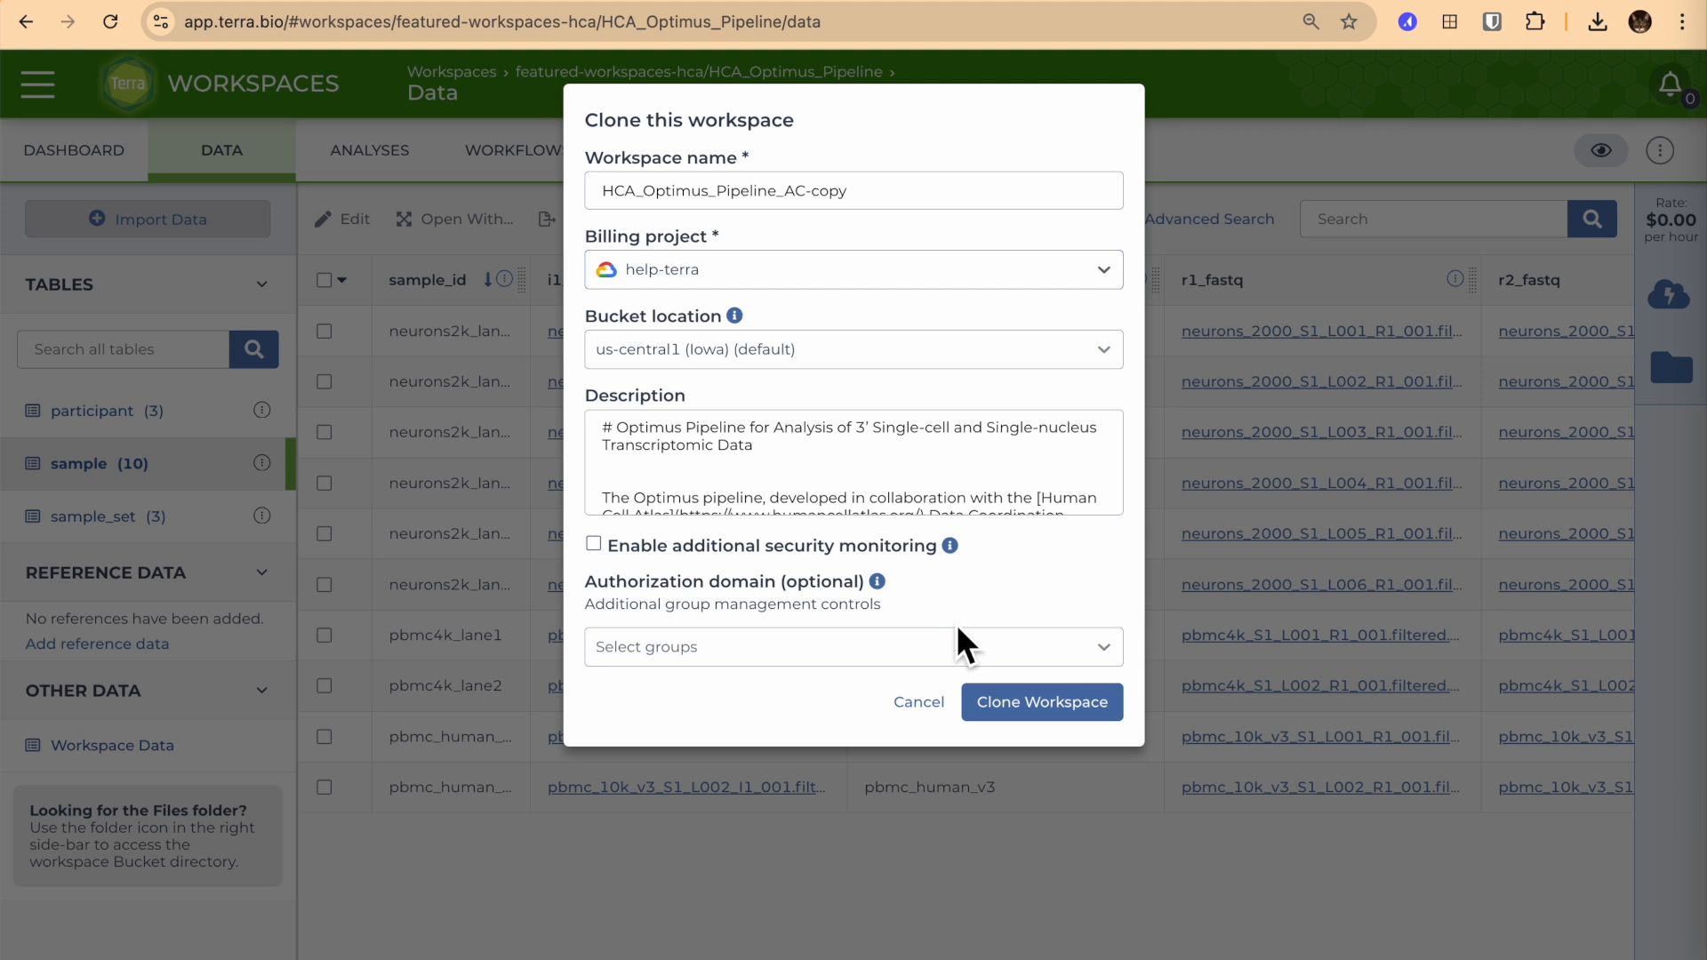
left_click(1008, 701)
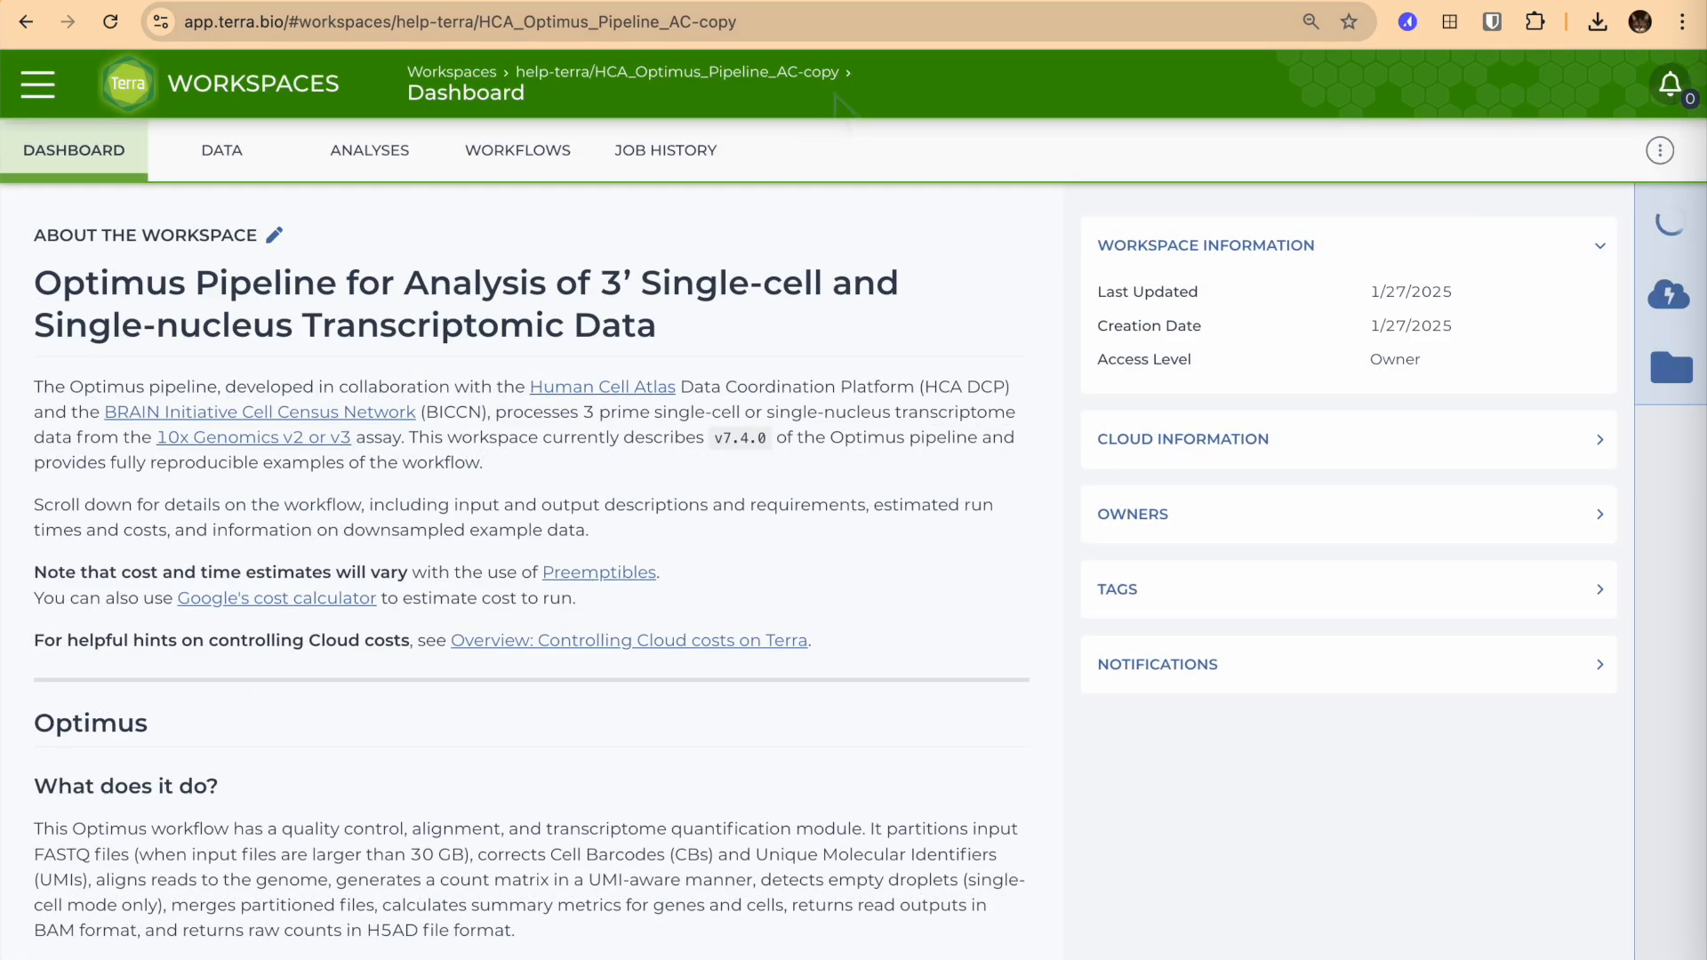
Import specimen.tsv from the Desktop as a new data table in the cloned workspace.
left_click(227, 150)
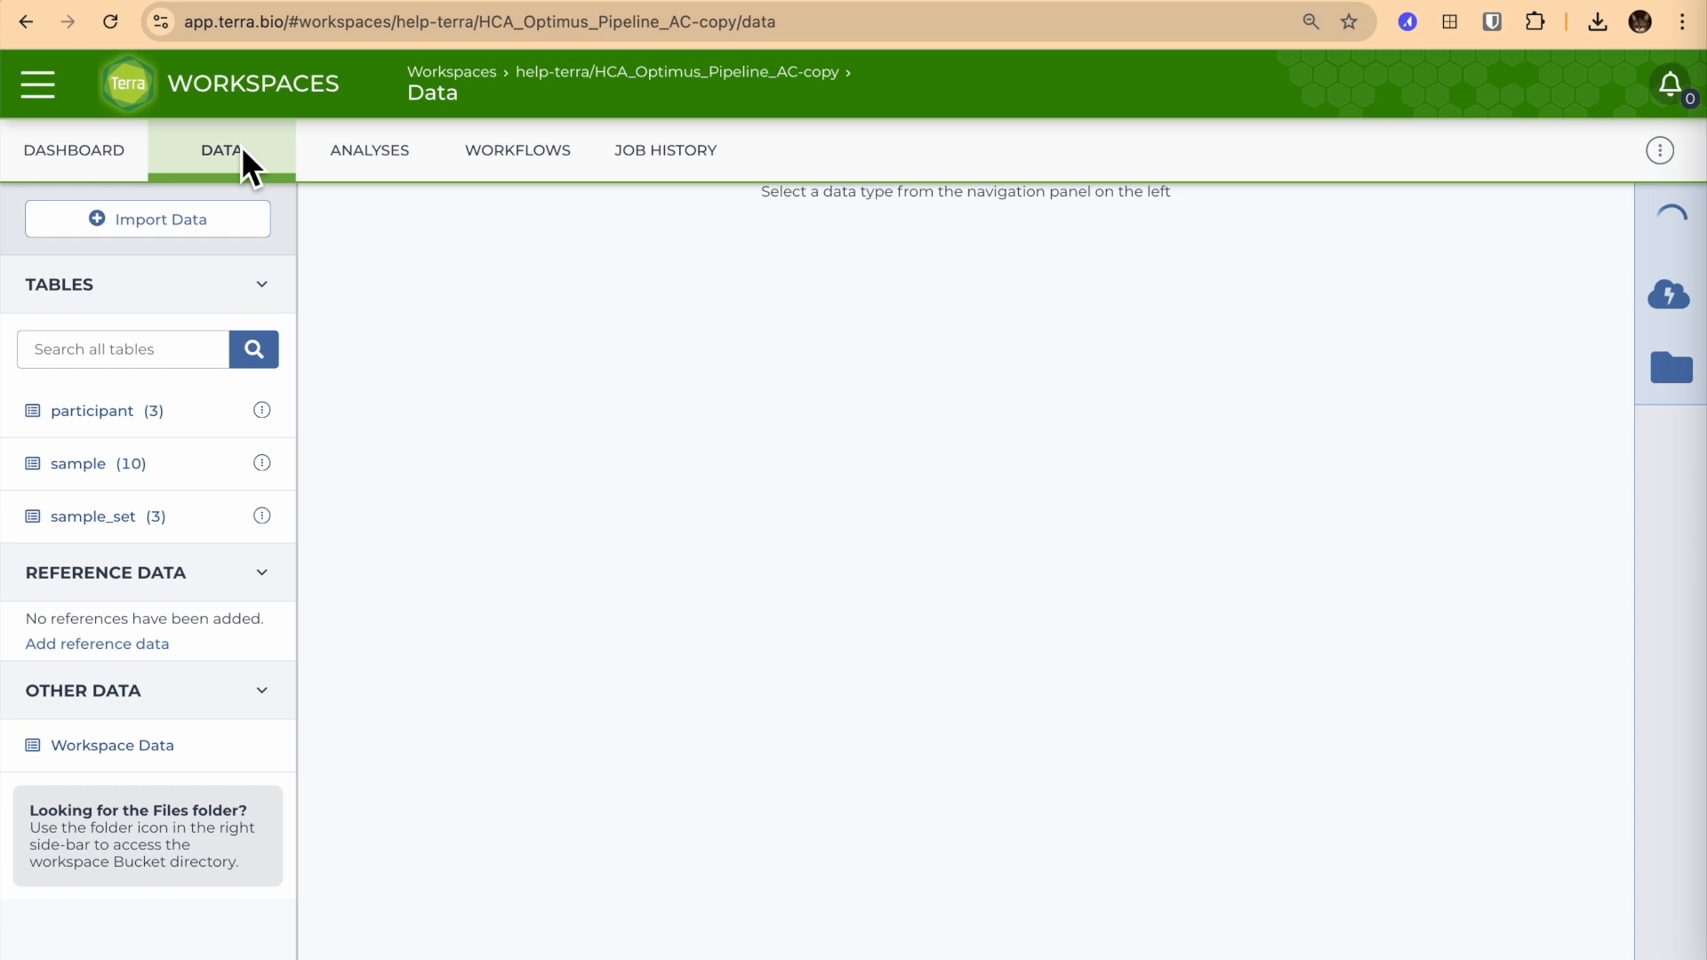
left_click(188, 219)
left_click(87, 273)
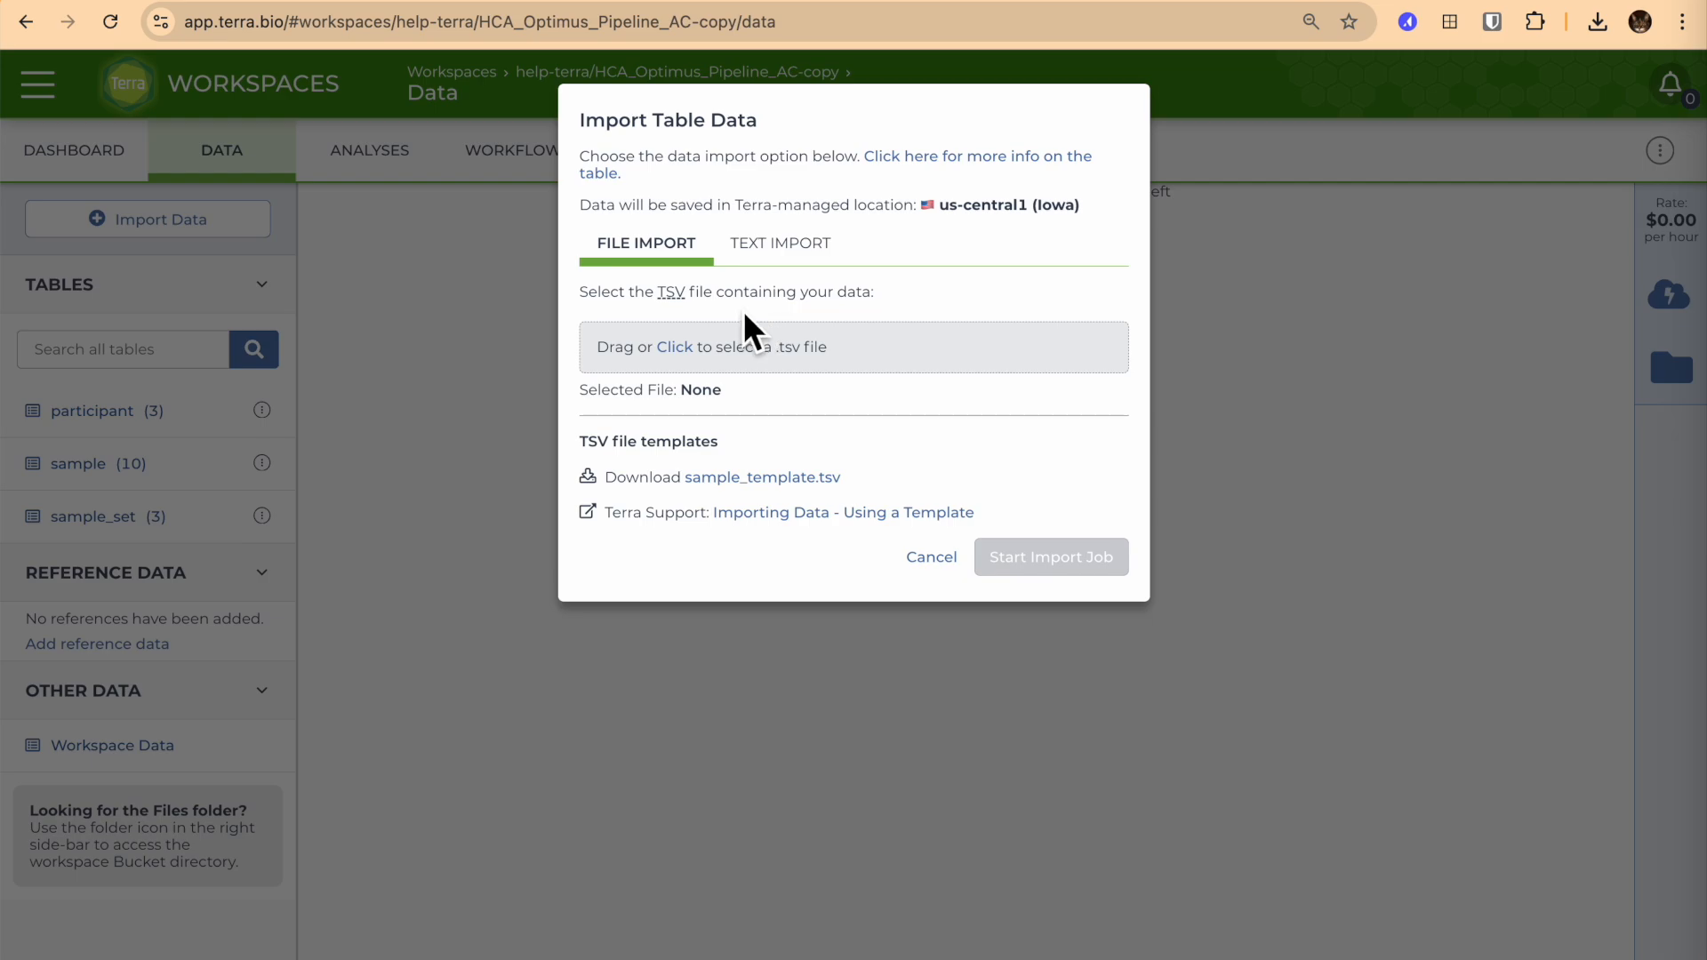
left_click(752, 350)
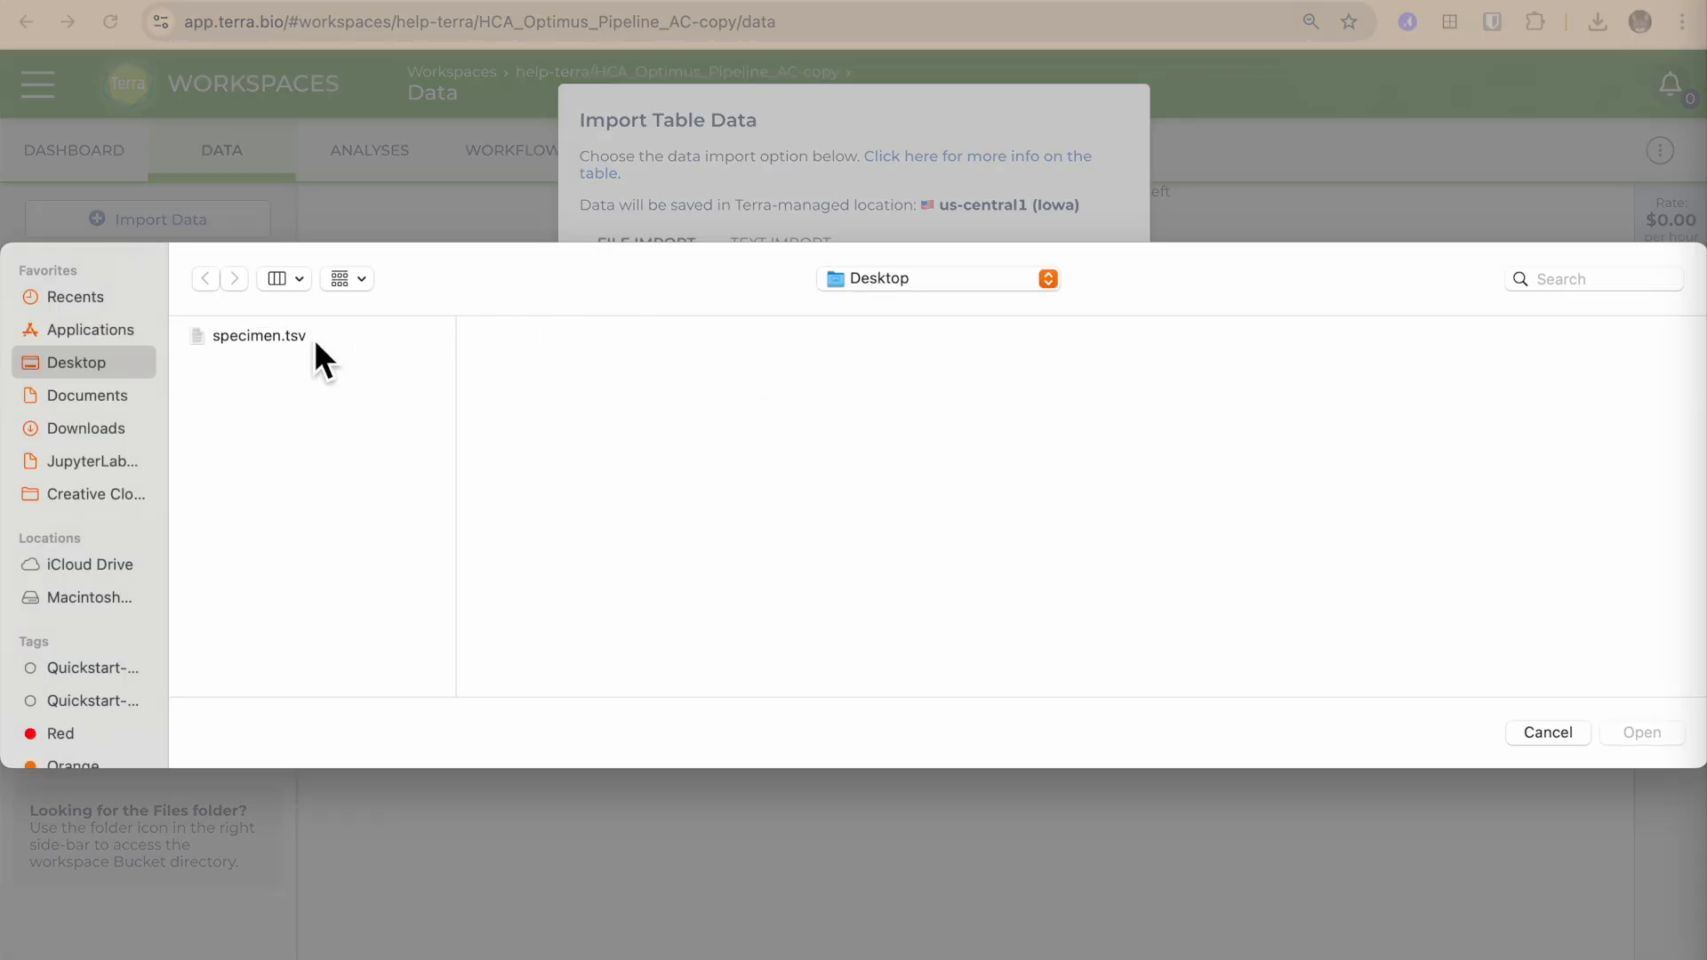
left_click(293, 338)
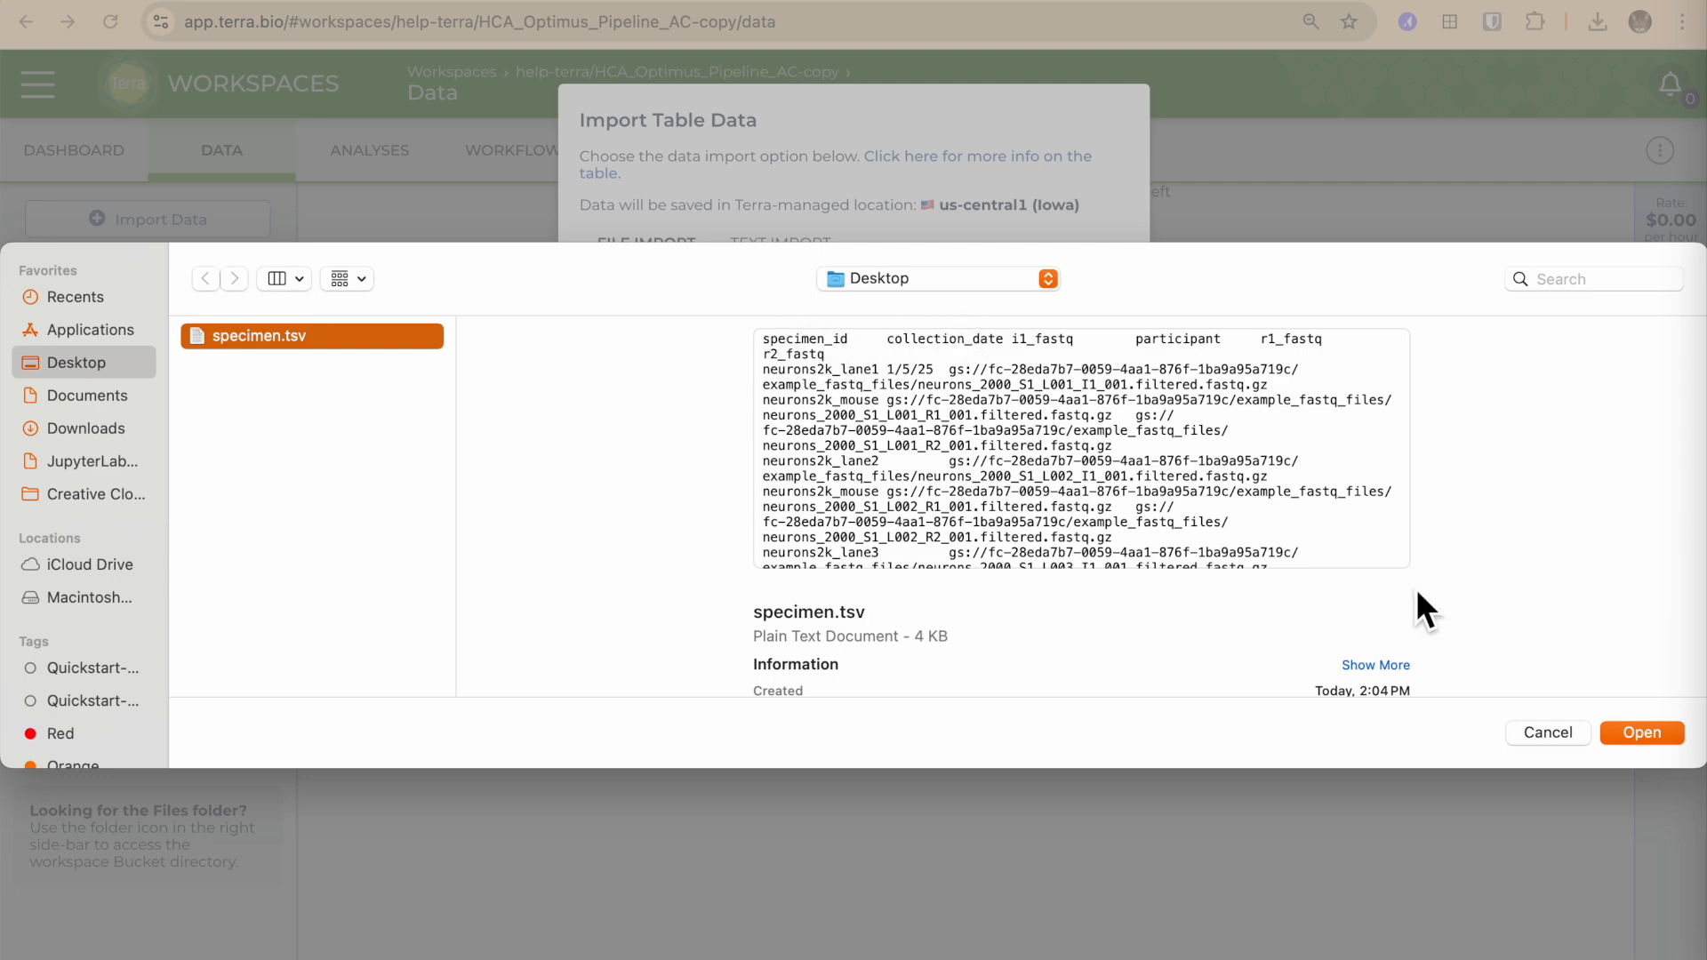
left_click(1635, 733)
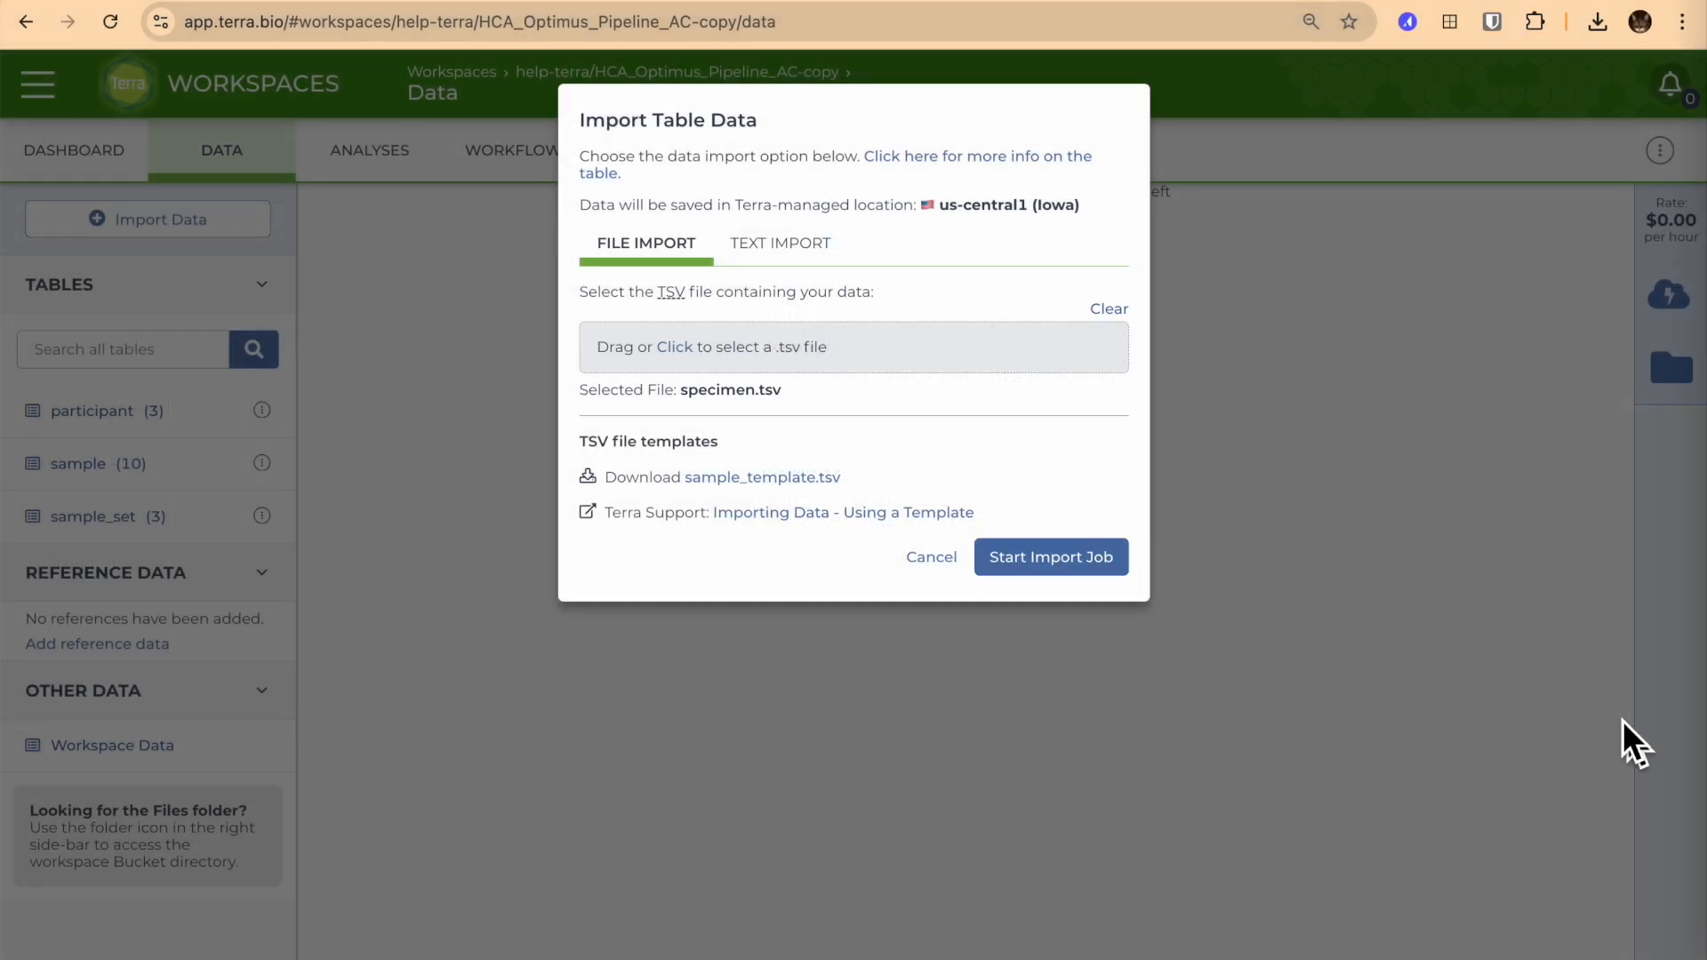
left_click(1052, 558)
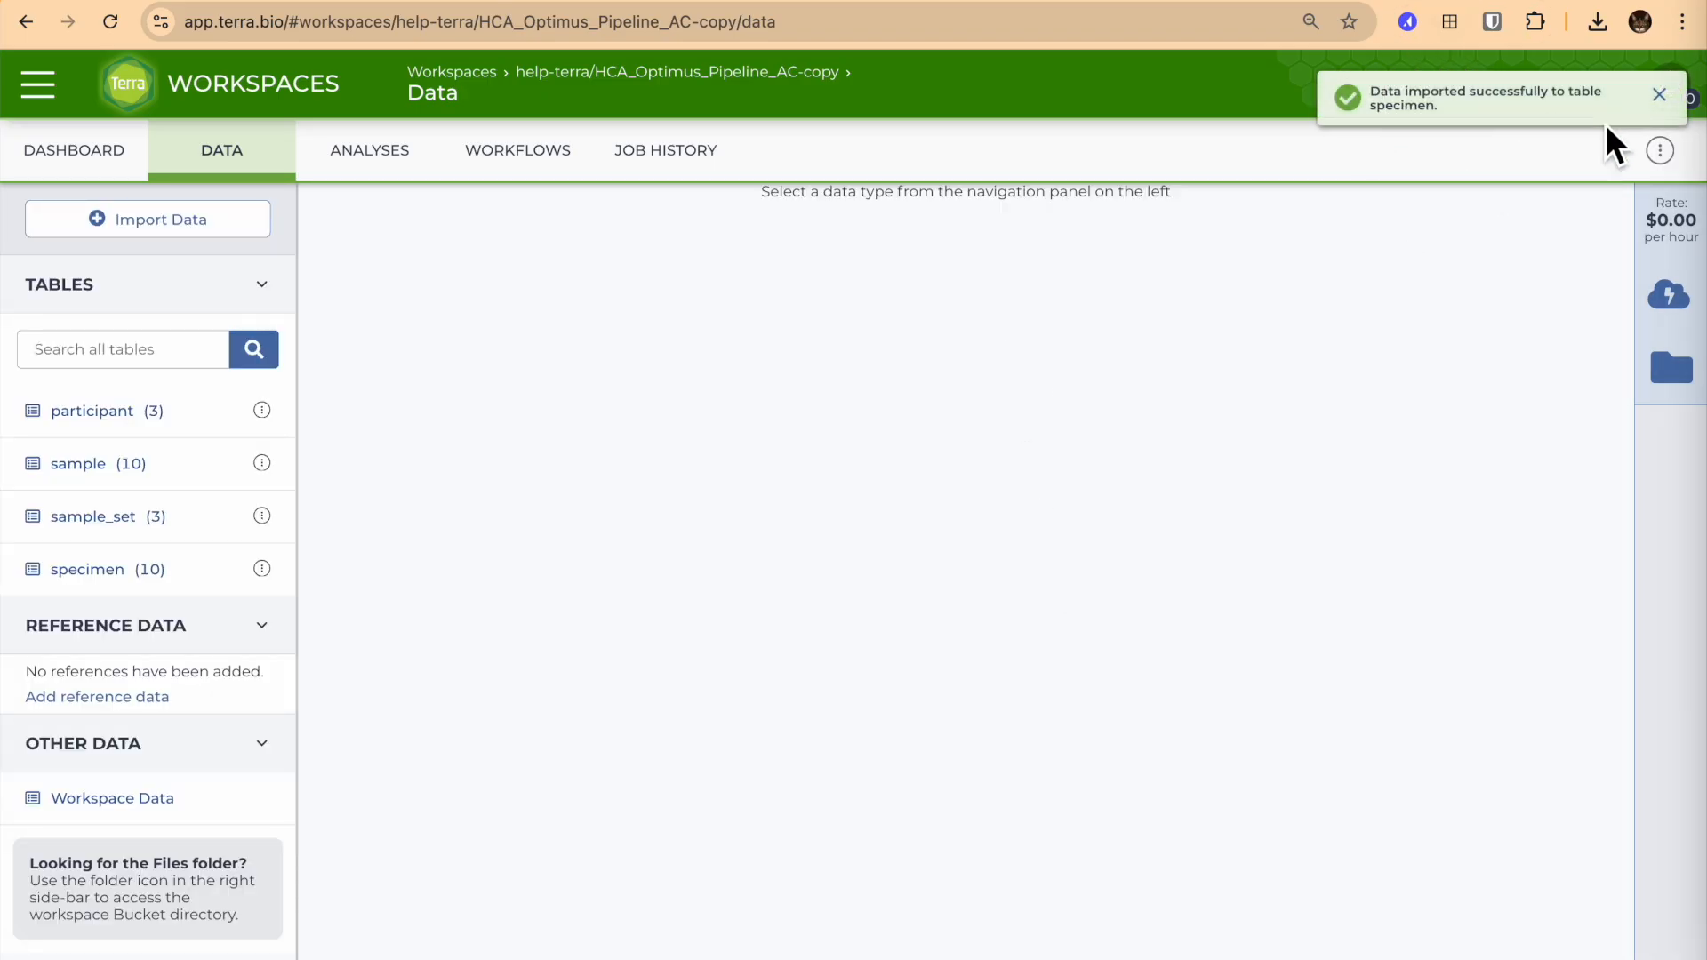
Dismiss the import notification and open the specimen table to review the uploaded data.
left_click(1663, 96)
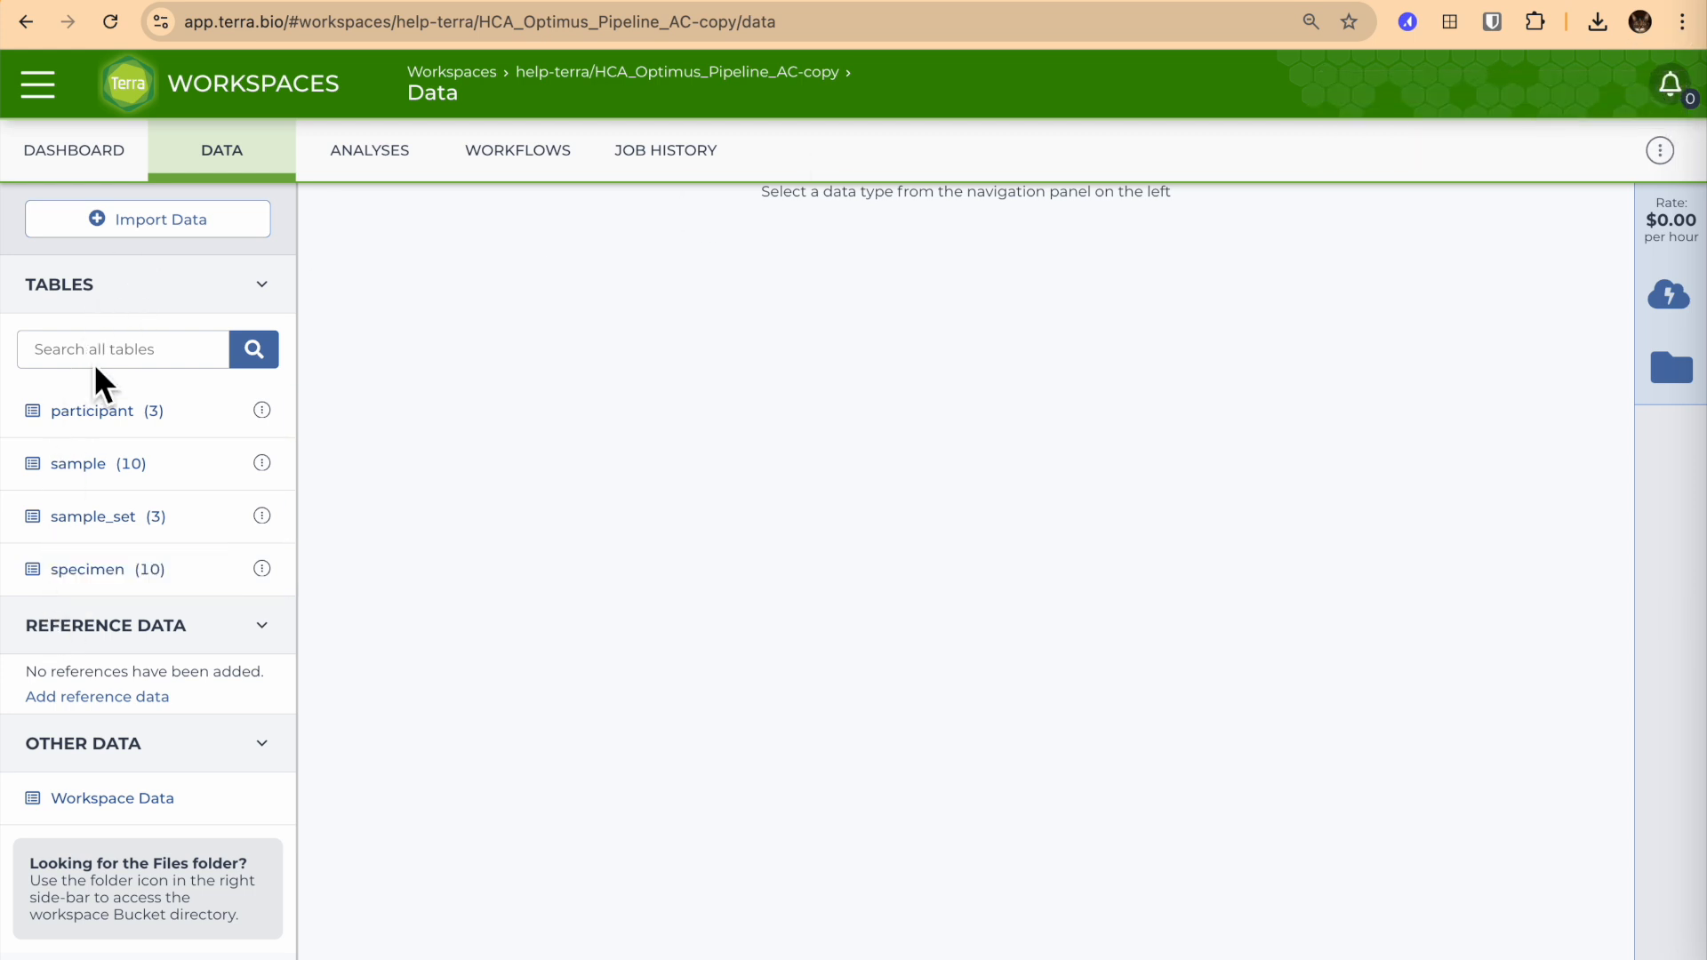
left_click(73, 571)
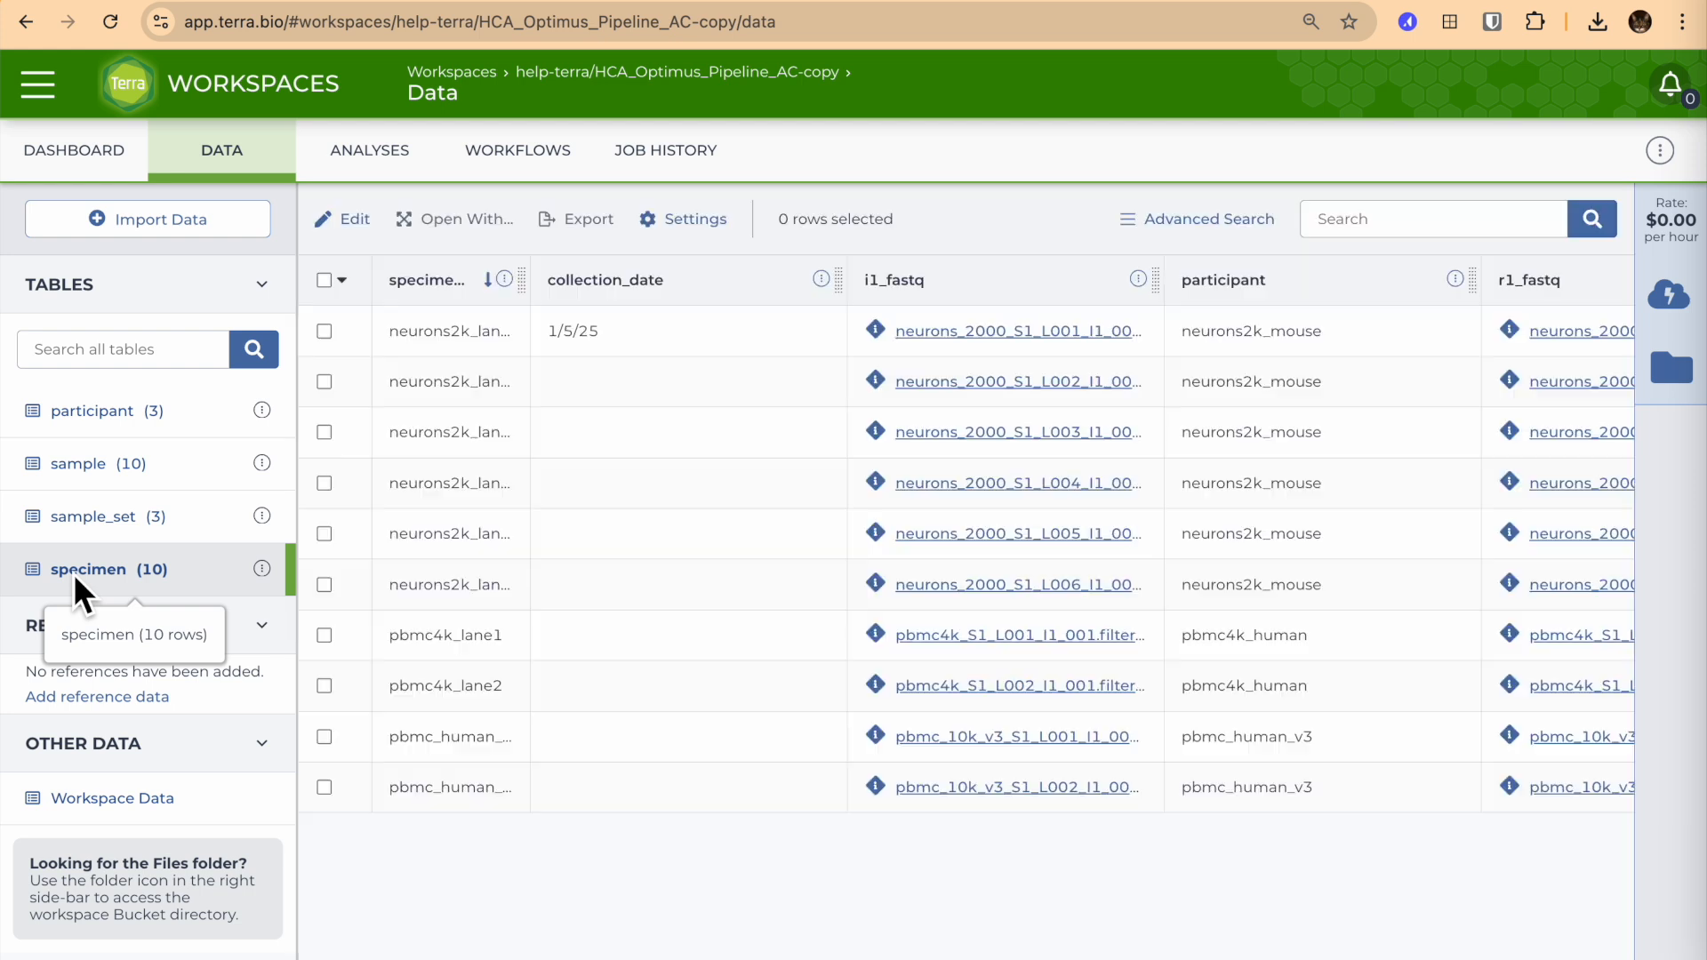